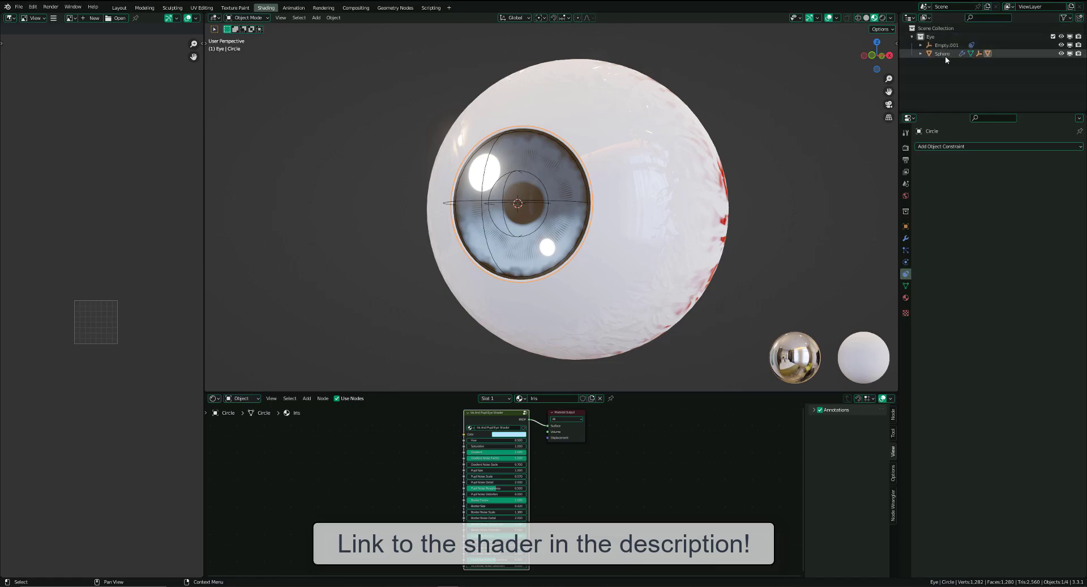
Collapse the Eye collection and inspect the eyeball from several angles
click(911, 37)
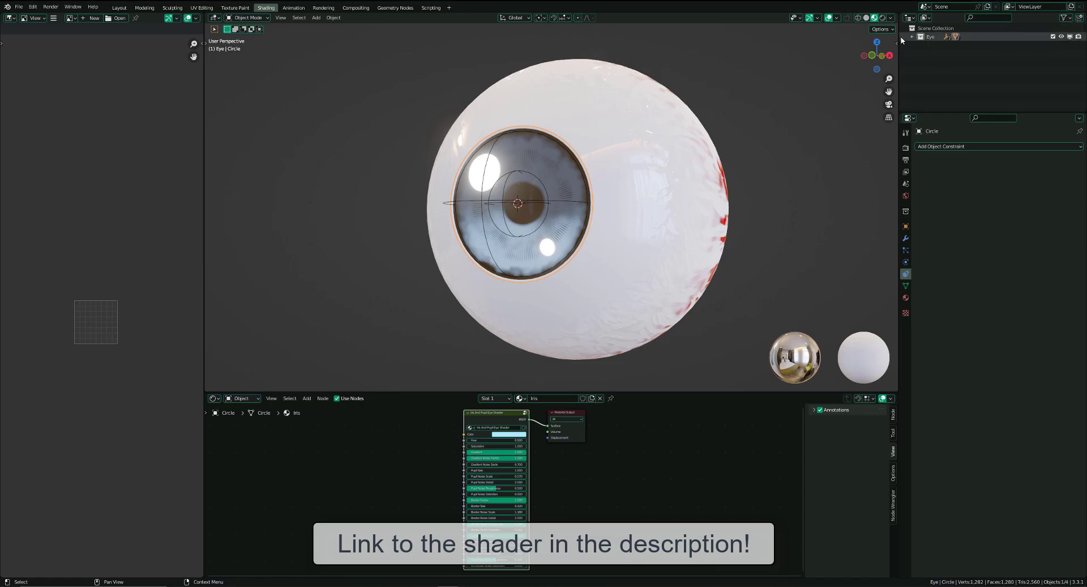
middle_drag(563, 256, 543, 212)
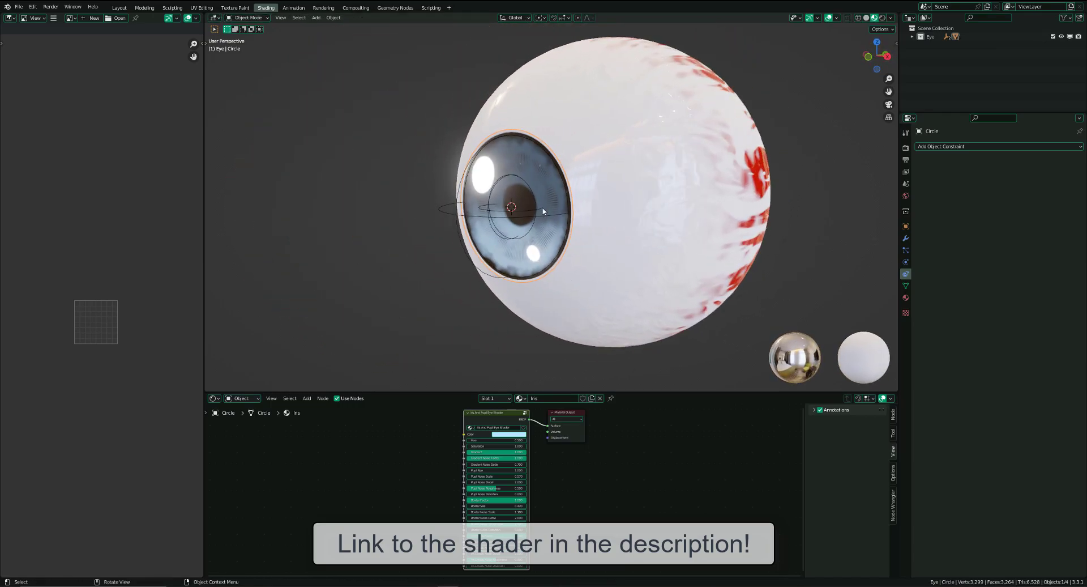
middle_drag(545, 283, 538, 240)
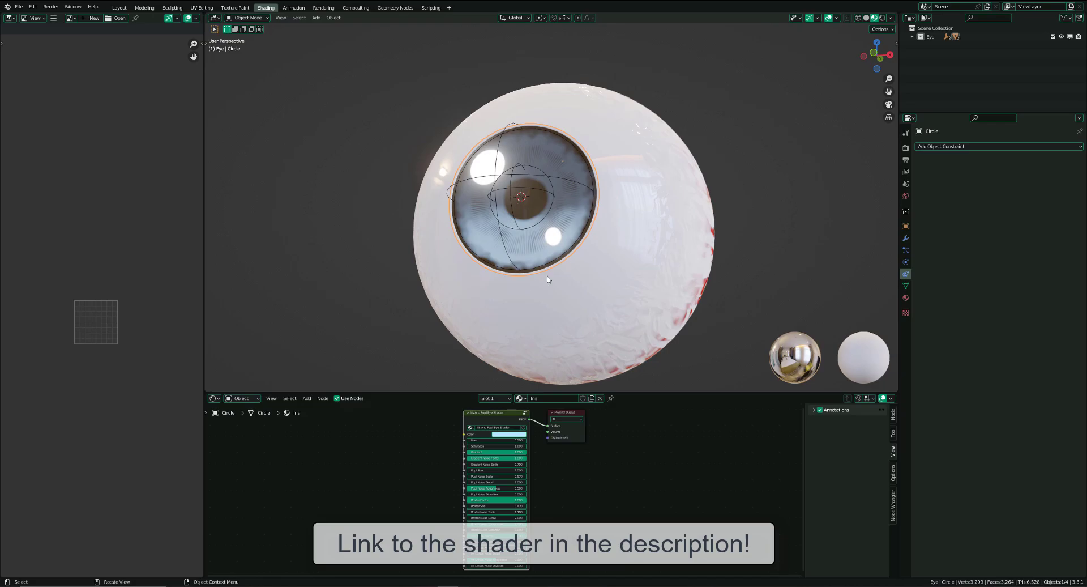
middle_drag(588, 289, 580, 291)
Try rotating the eyeball sphere freely with trackball rotation
click(587, 291)
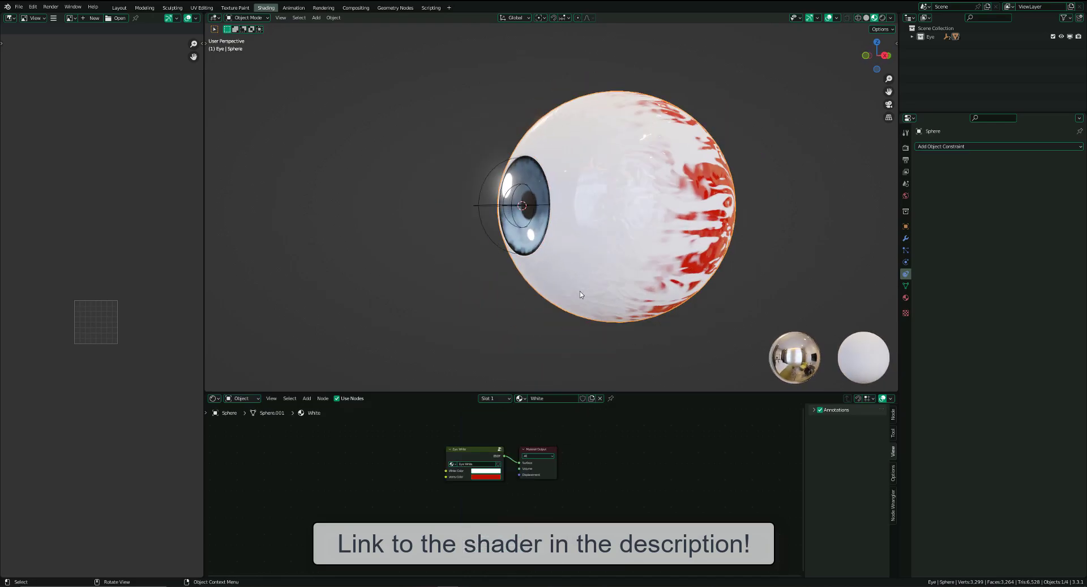
key(r)
key(r)
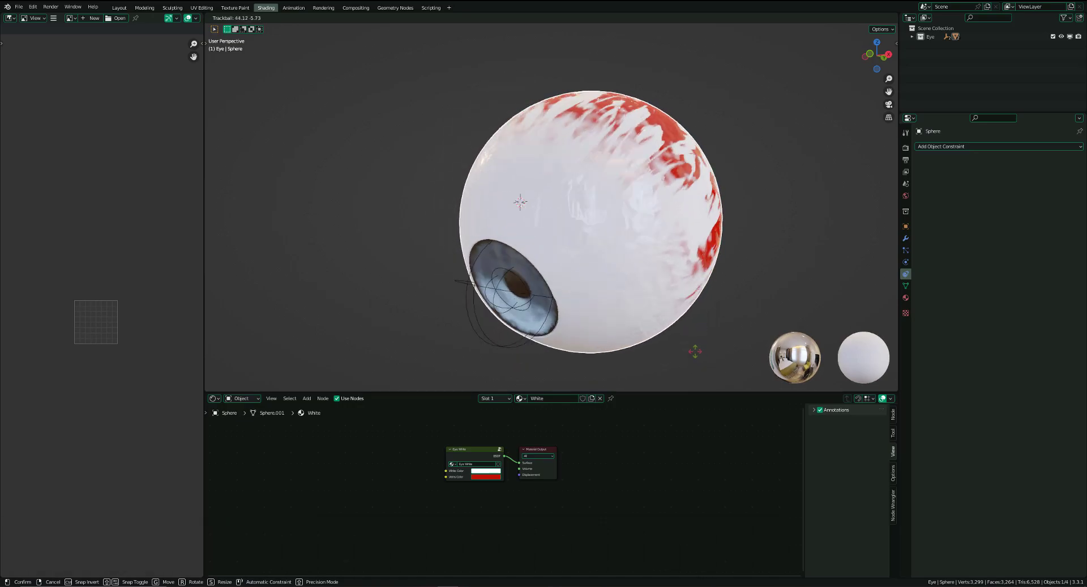
click(685, 360)
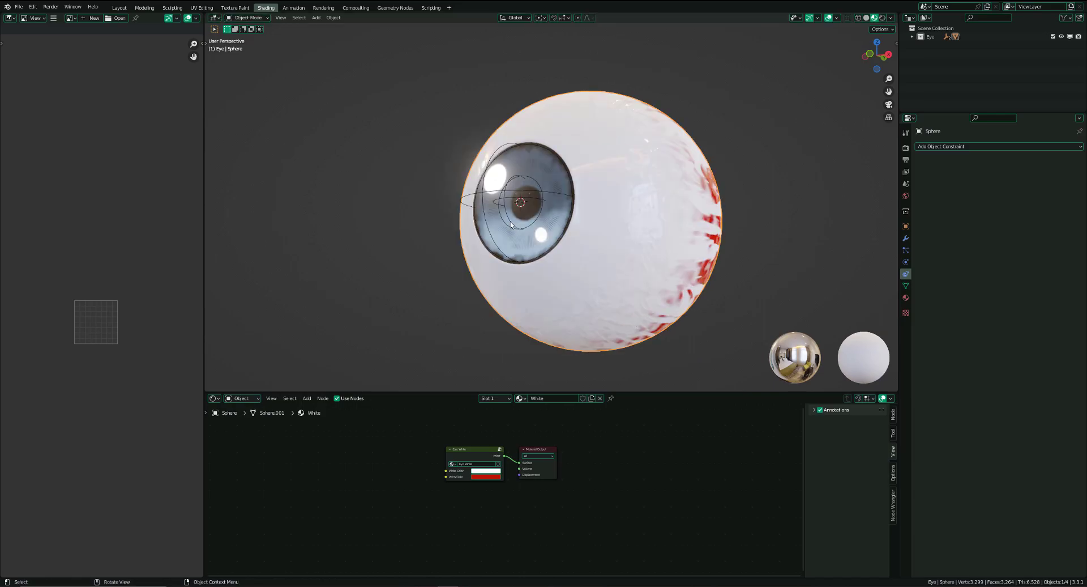
Select the large empty around the iris and expand its Copy Location and Copy Rotation constraint settings
click(482, 193)
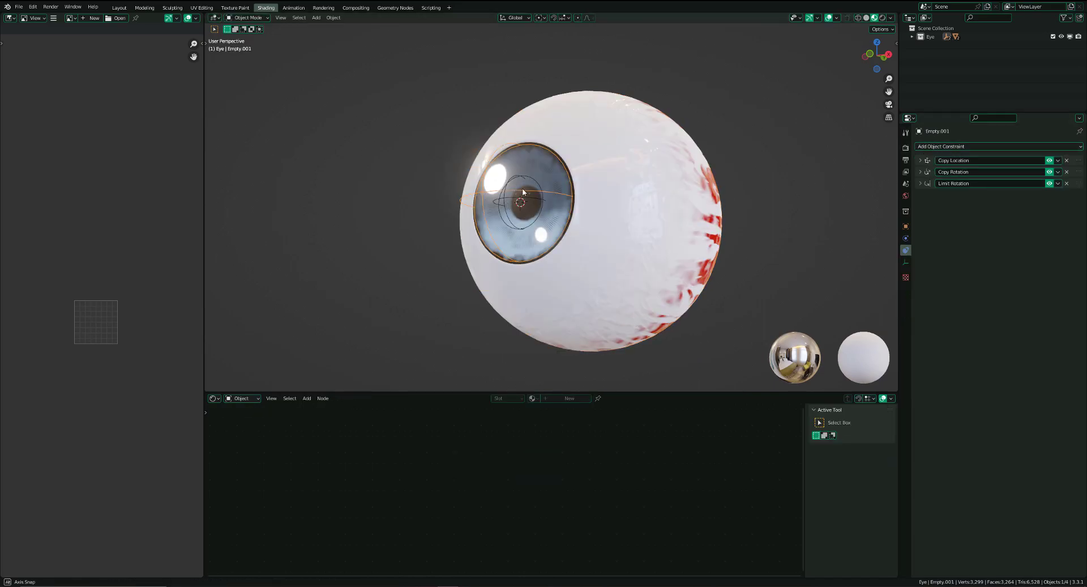
middle_drag(523, 192, 541, 228)
middle_drag(630, 300, 623, 300)
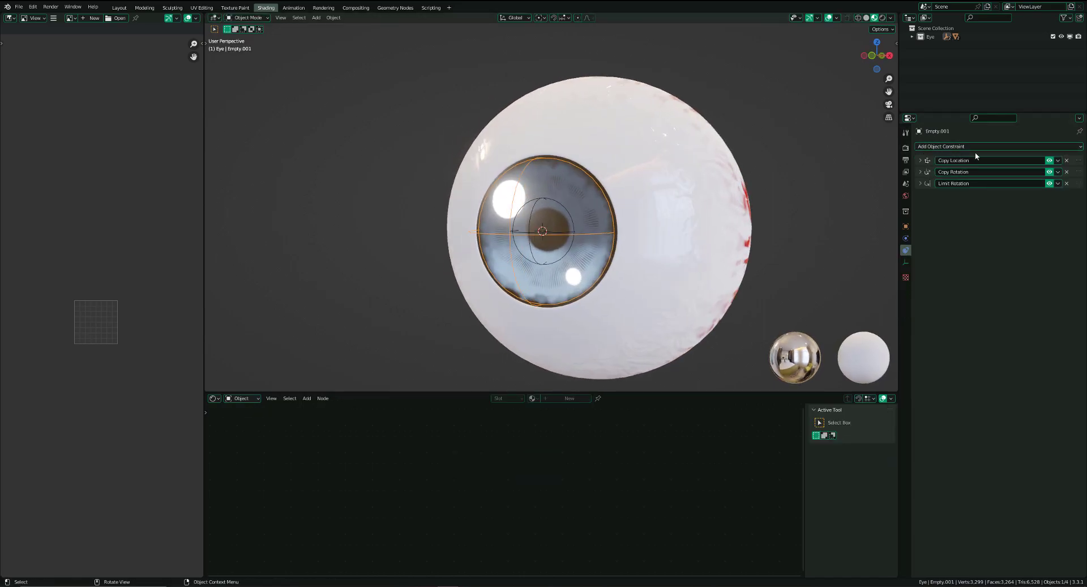
drag(1067, 168, 1054, 165)
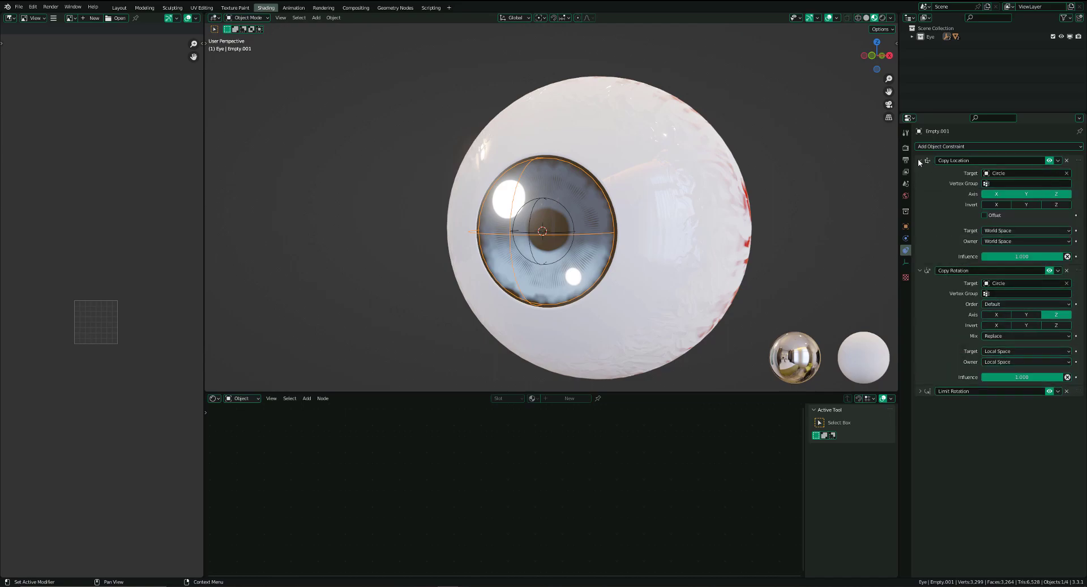
Try moving the empty with its Copy Location, Copy Rotation and Limit Rotation constraints disabled
drag(919, 162, 999, 175)
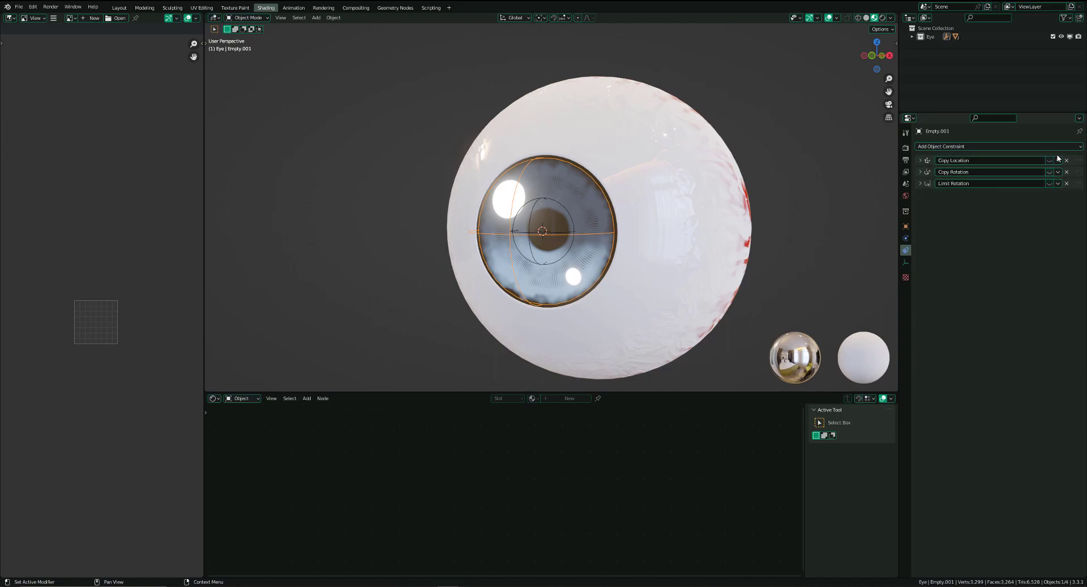
key(g)
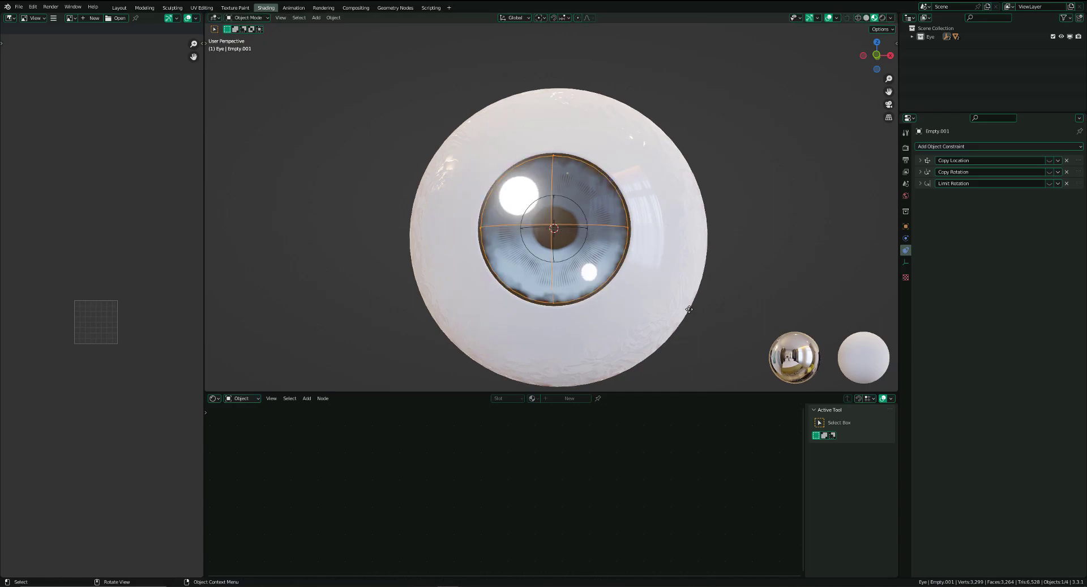
key(Escape)
middle_drag(686, 242, 663, 247)
scroll(604, 262, up, 2)
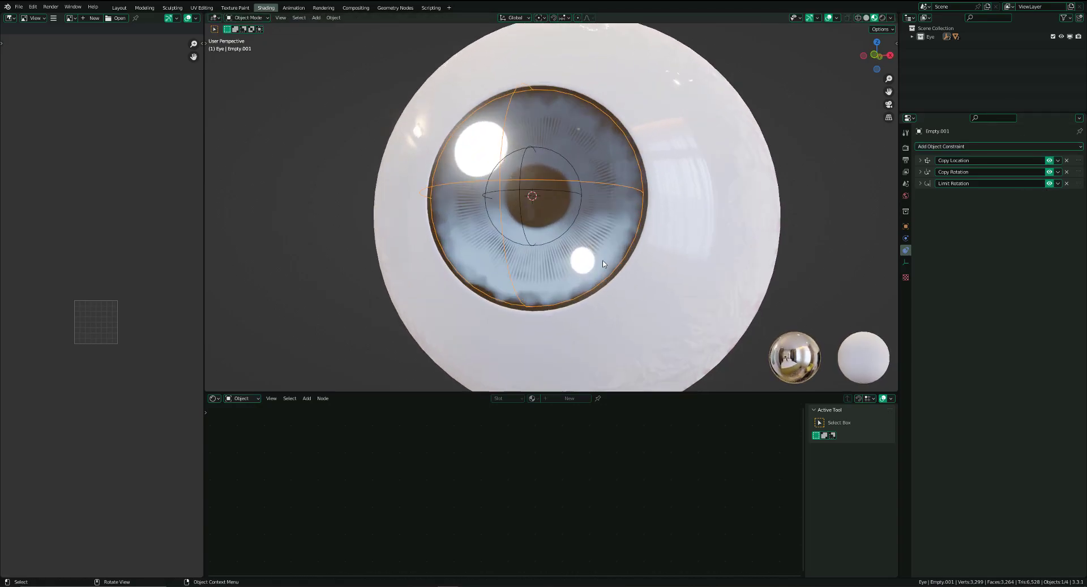
Select the iris object and enlarge the node editor around its Iris And Pupil Eye Shader node
click(600, 254)
scroll(597, 227, down, 3)
middle_drag(587, 230, 578, 231)
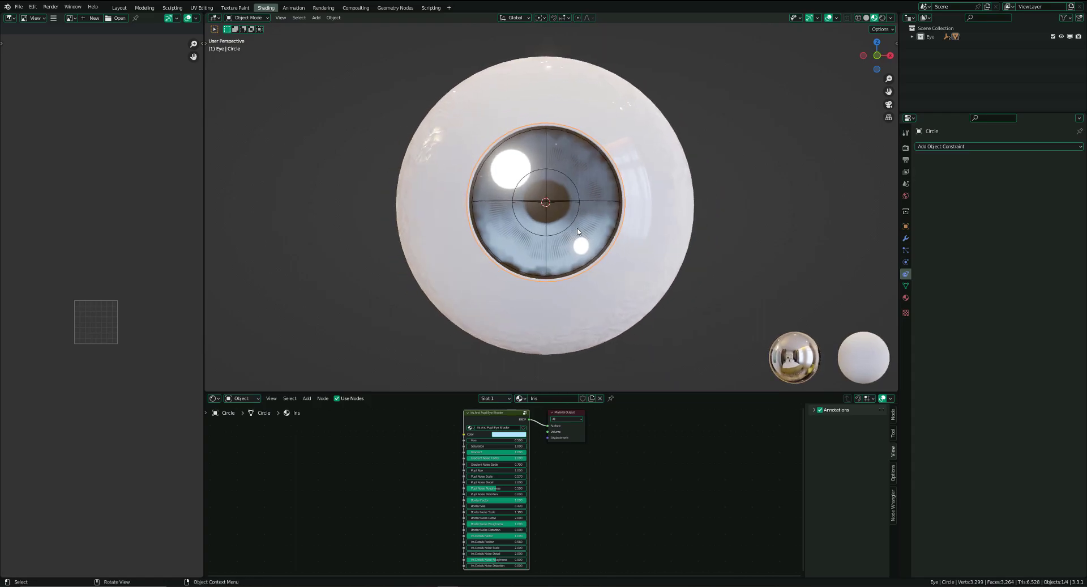
middle_drag(509, 178, 486, 179)
scroll(574, 454, up, 1)
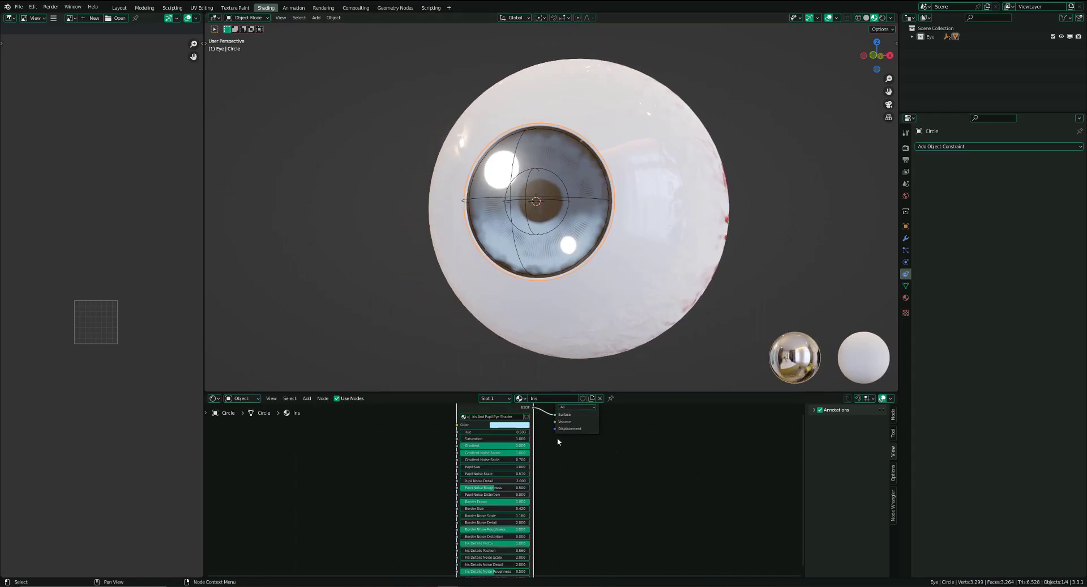
scroll(557, 437, up, 1)
middle_drag(557, 437, 566, 493)
scroll(539, 323, up, 1)
scroll(583, 508, up, 2)
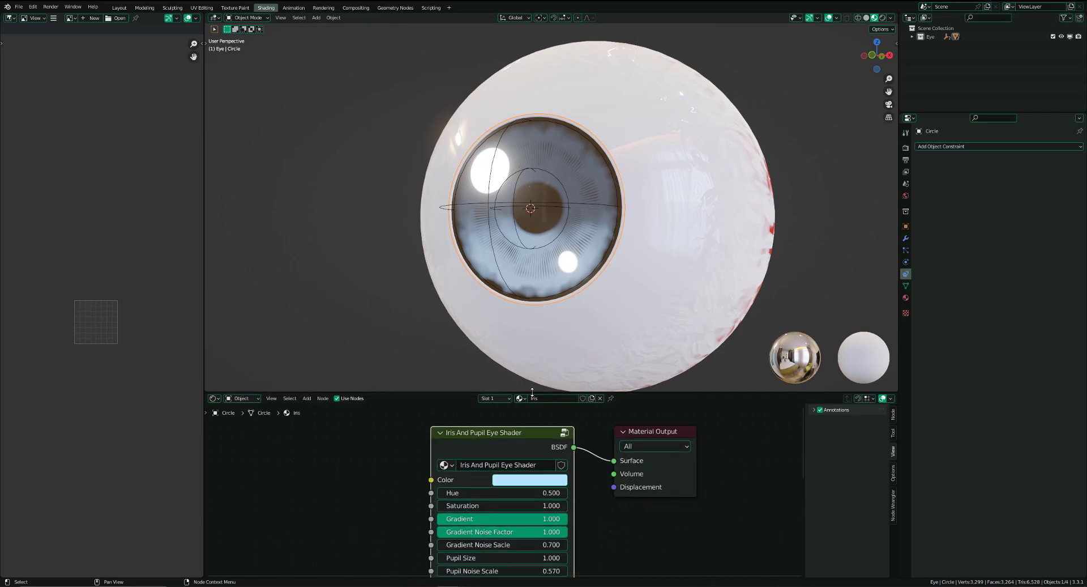
drag(532, 391, 535, 349)
middle_drag(519, 203, 589, 208)
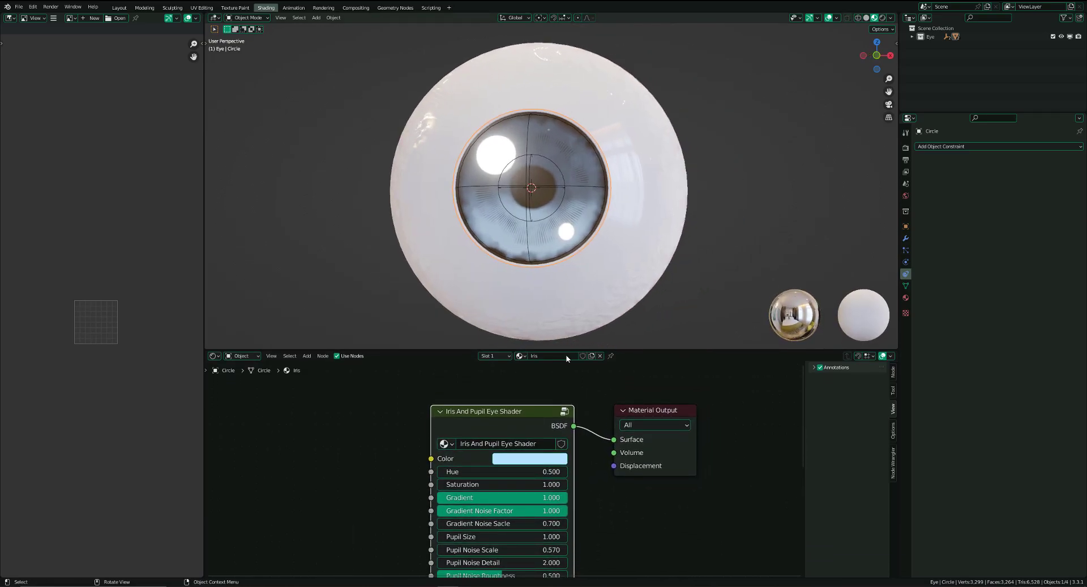
Change the Color of the Iris And Pupil Eye Shader node to a light red
scroll(522, 436, up, 3)
click(524, 431)
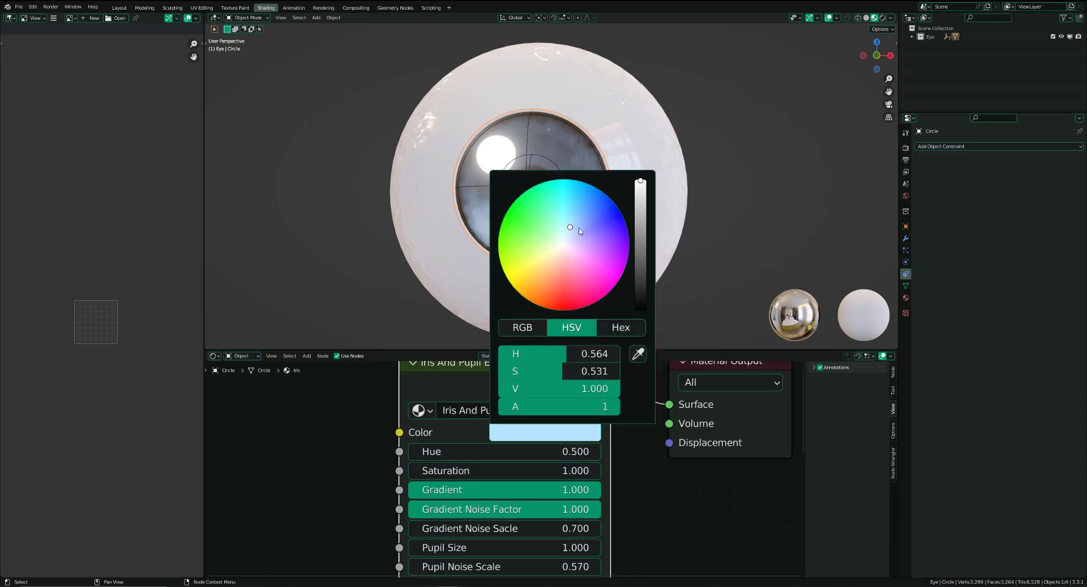
middle_drag(626, 265, 578, 269)
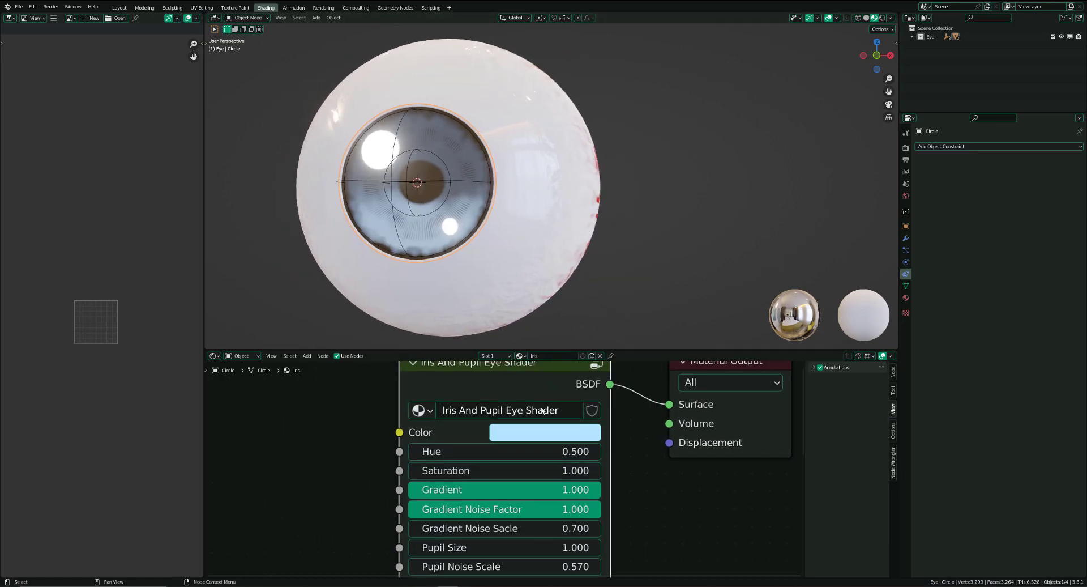
middle_drag(543, 410, 716, 418)
click(720, 441)
mouse_move(756, 252)
mouse_down()
mouse_move(778, 251)
mouse_move(715, 299)
mouse_move(736, 298)
mouse_up()
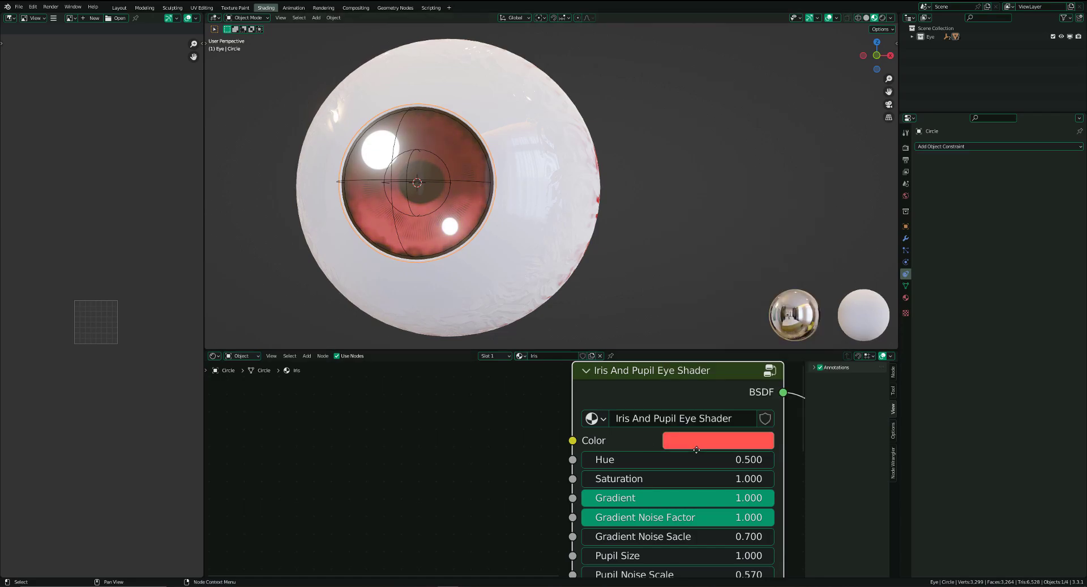
Try shifting the iris shader's Hue, including a value of 0.000
middle_drag(696, 449, 650, 427)
drag(651, 438, 708, 438)
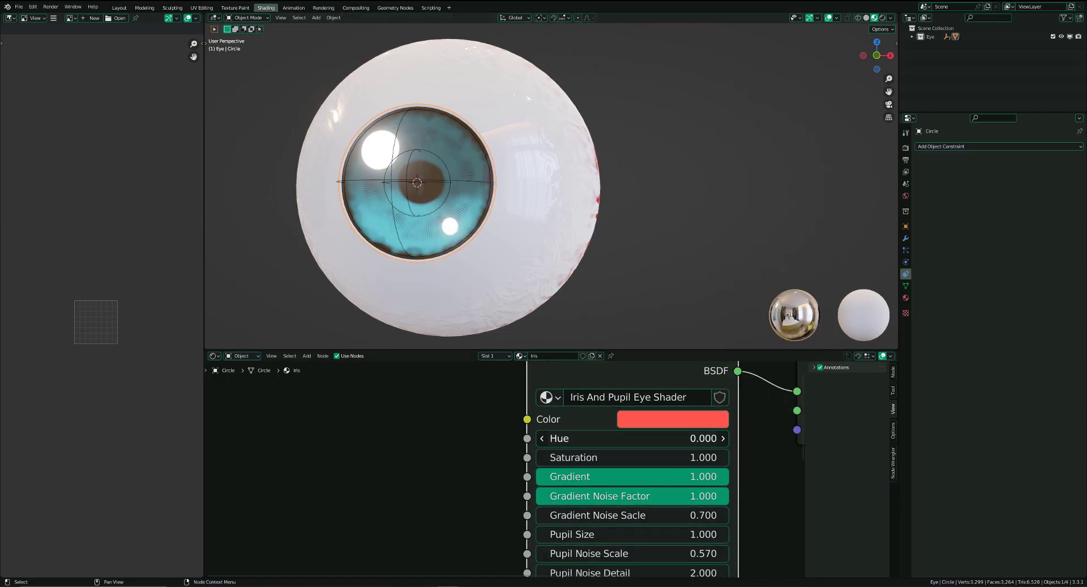
drag(566, 438, 668, 438)
right_click(612, 438)
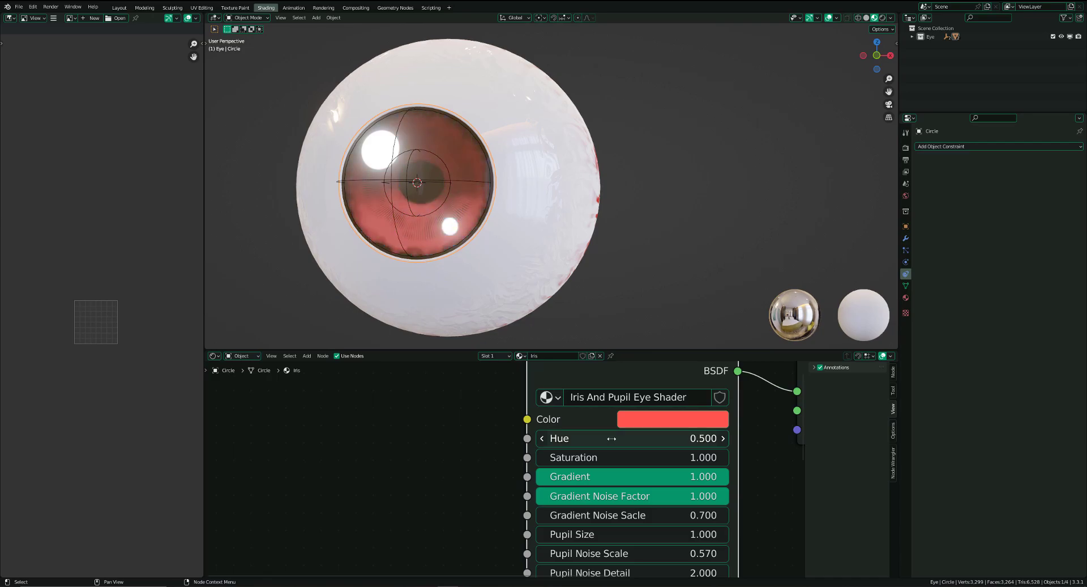
Set the iris shader's Saturation to 2.000
drag(604, 458, 657, 458)
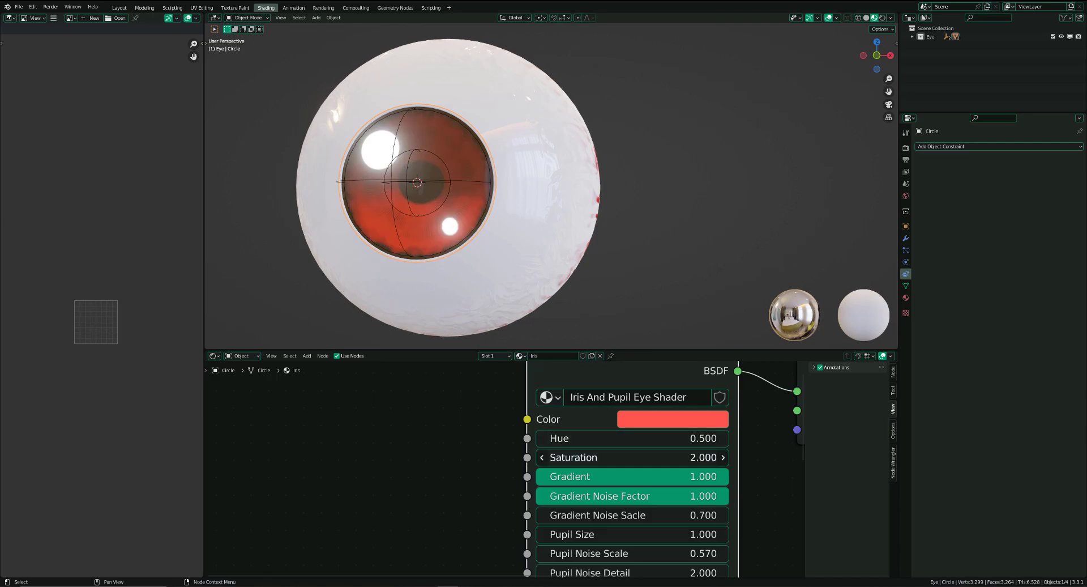
middle_drag(604, 467, 600, 453)
Set the iris shader's Gradient to 0.700 and its Gradient Noise Sacle to 7.700
mouse_move(624, 462)
mouse_down()
mouse_move(453, 462)
mouse_move(624, 461)
mouse_move(486, 462)
mouse_up()
mouse_move(573, 461)
mouse_down()
mouse_move(691, 477)
mouse_move(535, 481)
mouse_move(722, 480)
mouse_up()
middle_drag(679, 519, 681, 512)
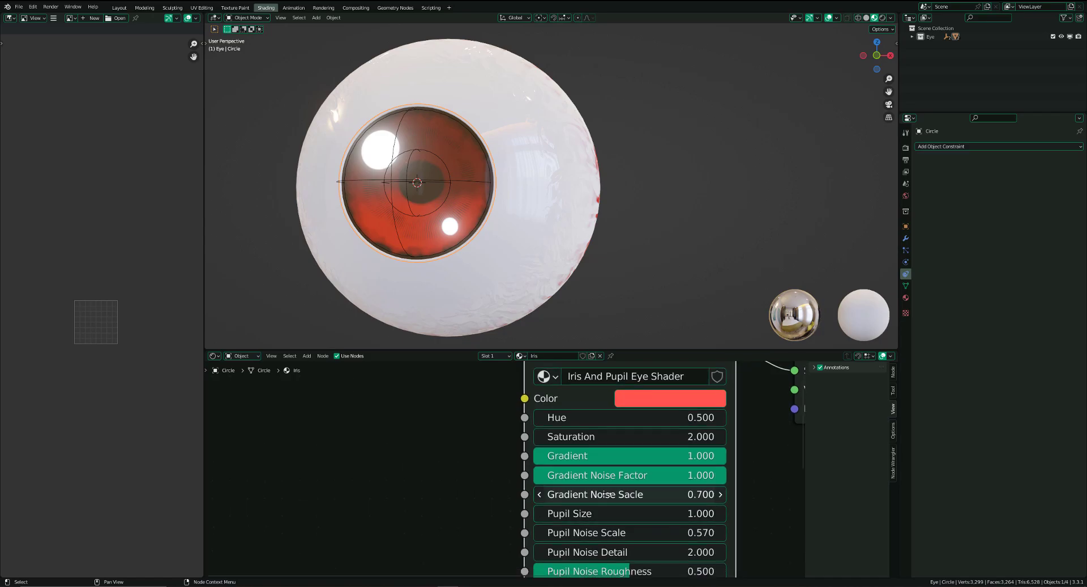
drag(606, 494, 629, 494)
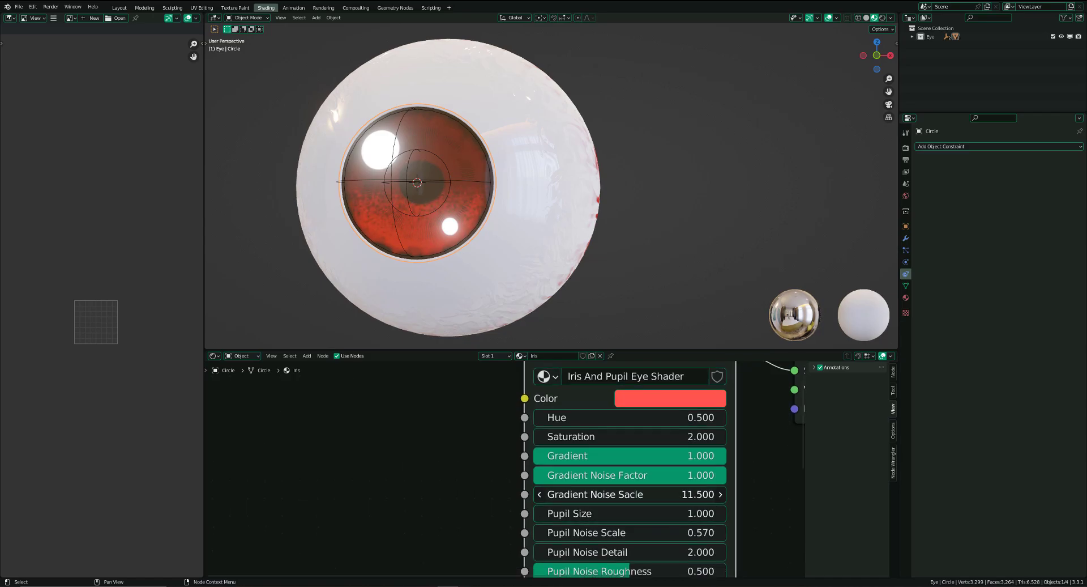
mouse_move(690, 455)
mouse_down()
mouse_move(631, 456)
mouse_move(669, 455)
mouse_move(615, 477)
mouse_move(679, 477)
mouse_move(708, 494)
mouse_up()
Set the iris shader's Pupil Noise Scale to 19.270 and Pupil Noise Detail to 15.000
middle_drag(650, 511, 584, 465)
scroll(589, 485, up, 1)
scroll(583, 465, up, 1)
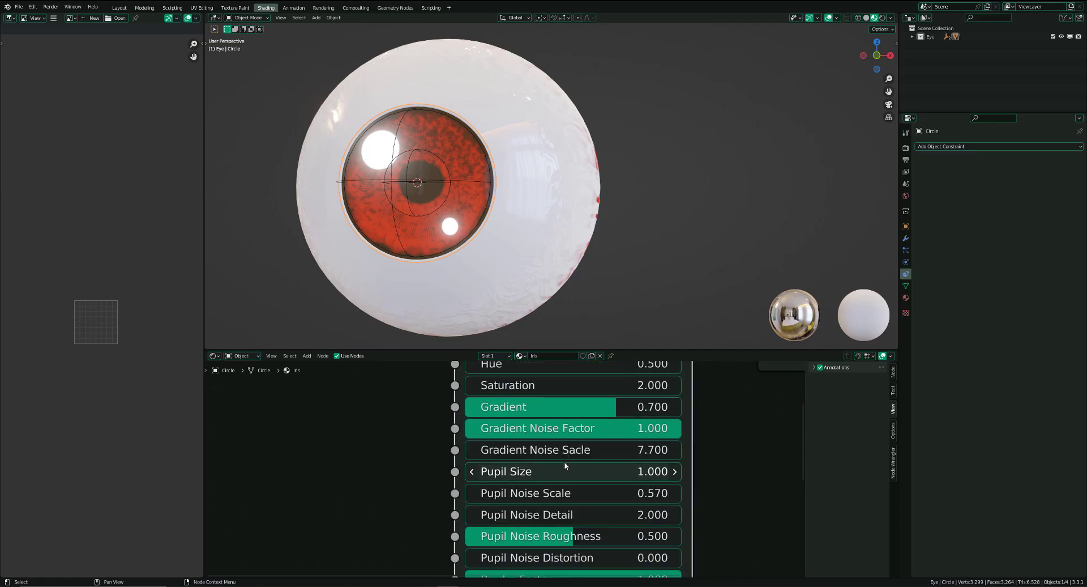
drag(567, 464, 612, 493)
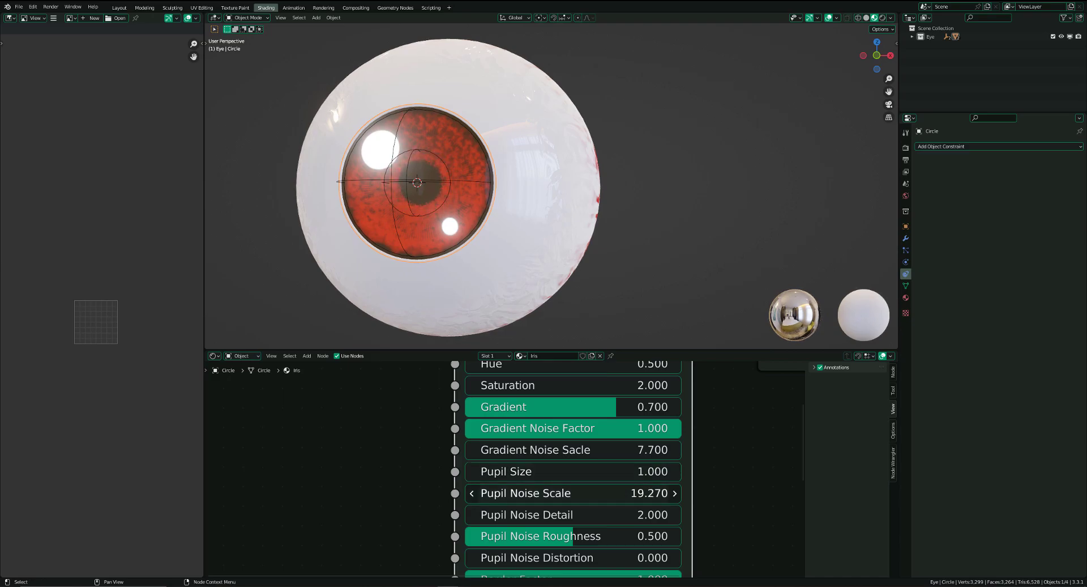
shift+drag(528, 515, 544, 514)
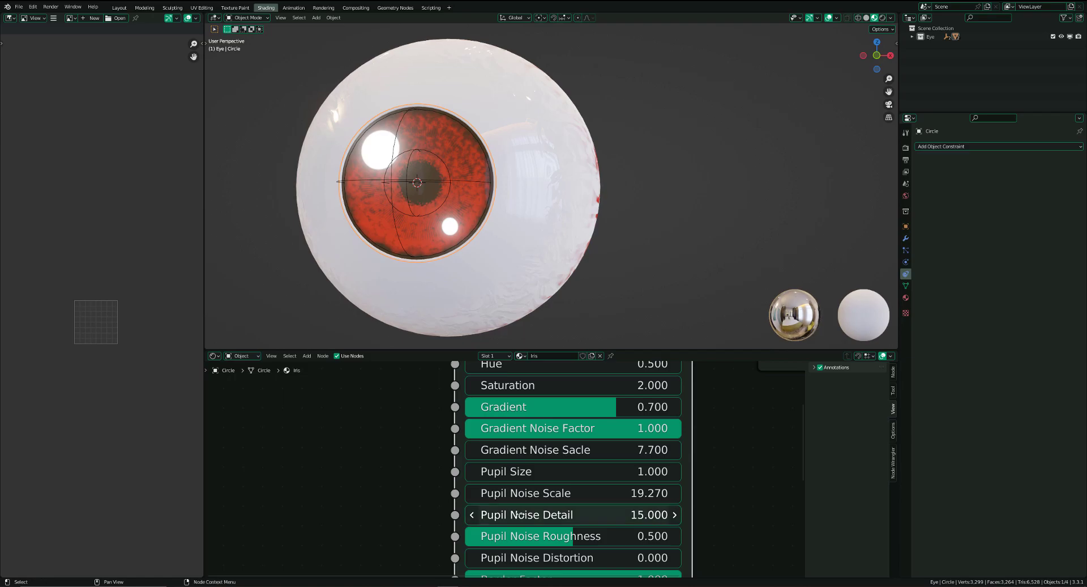
Set the Pupil Size to 0.590 and return the Pupil Noise Roughness to 0.500 after trying 0.559
mouse_move(542, 536)
mouse_down()
mouse_move(591, 535)
mouse_move(491, 535)
mouse_move(552, 536)
mouse_up()
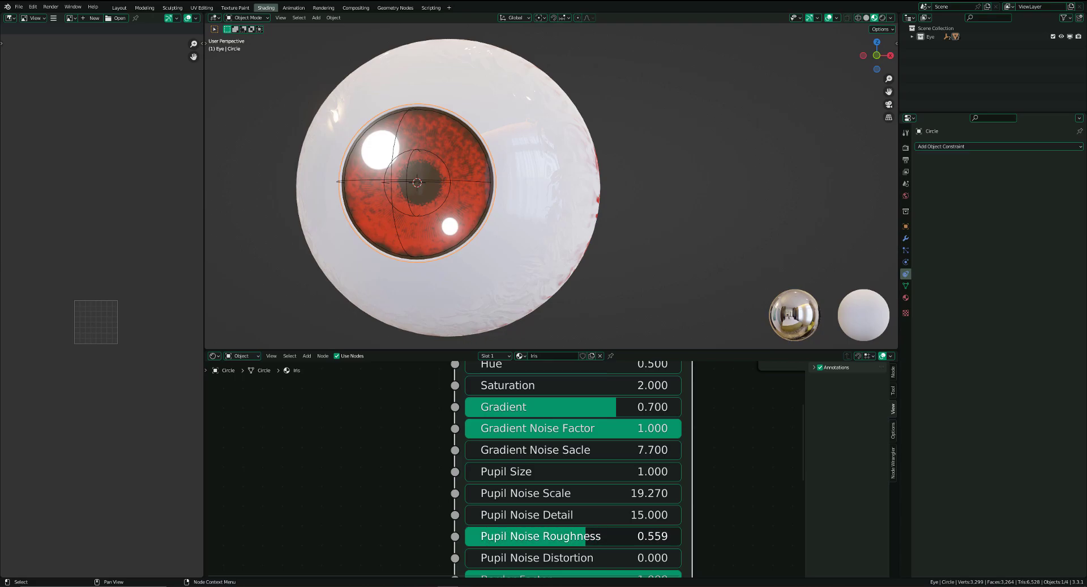
drag(566, 471, 530, 480)
key(ctrl+z)
right_click(530, 480)
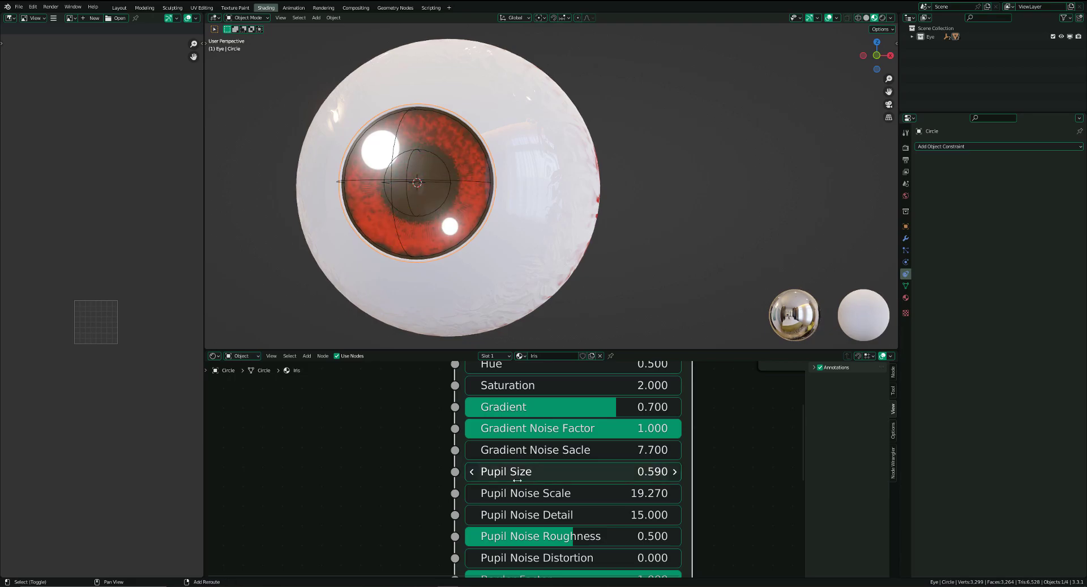
drag(514, 516, 511, 516)
right_click(511, 516)
Set the Pupil Noise Distortion to 1.400 and the Pupil Noise Scale to 7.570
middle_drag(510, 516, 513, 487)
drag(512, 529, 527, 528)
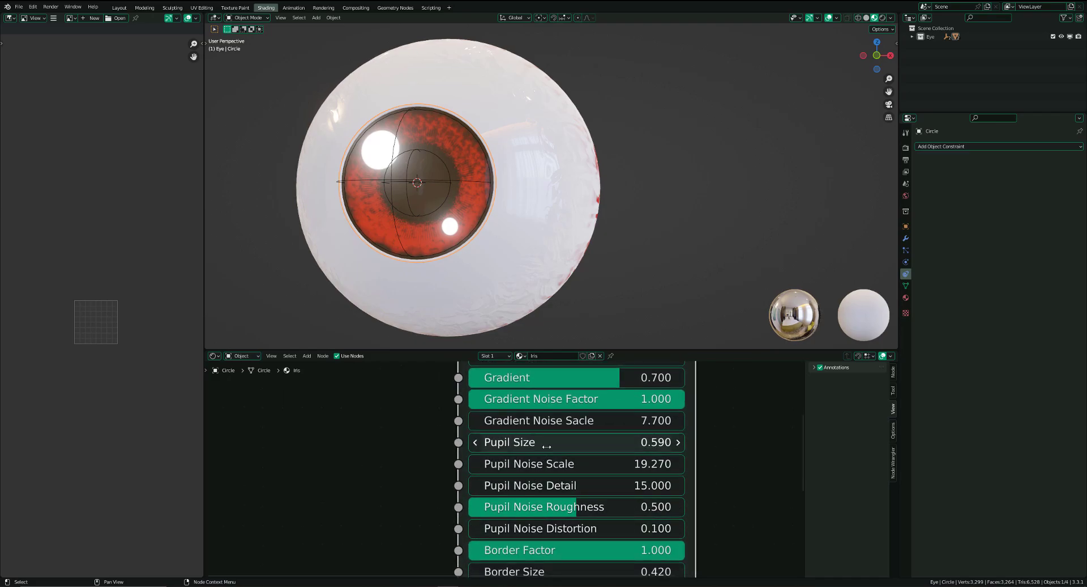
shift+drag(568, 463, 549, 464)
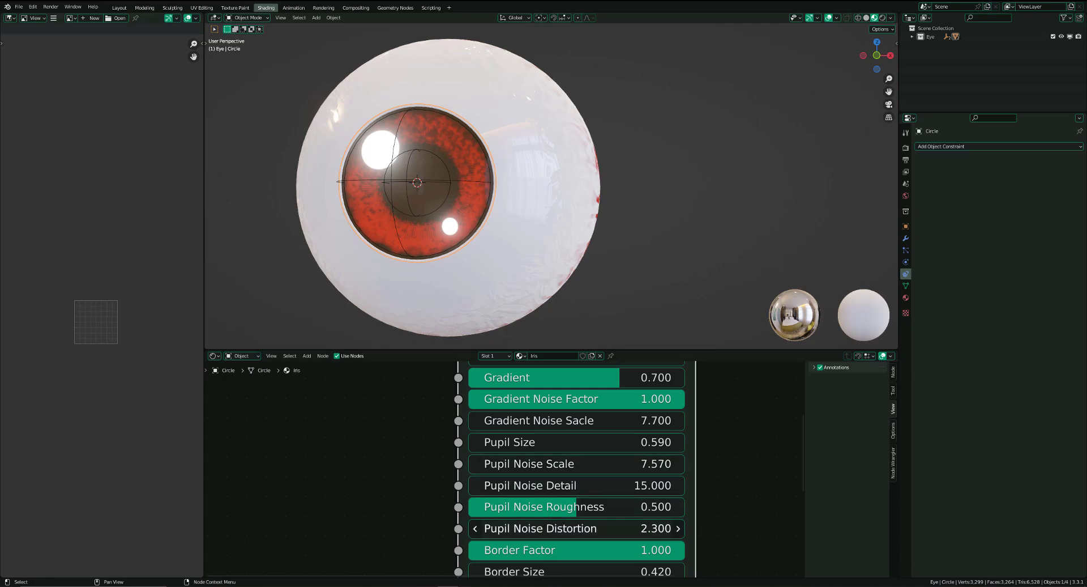
drag(571, 528, 563, 528)
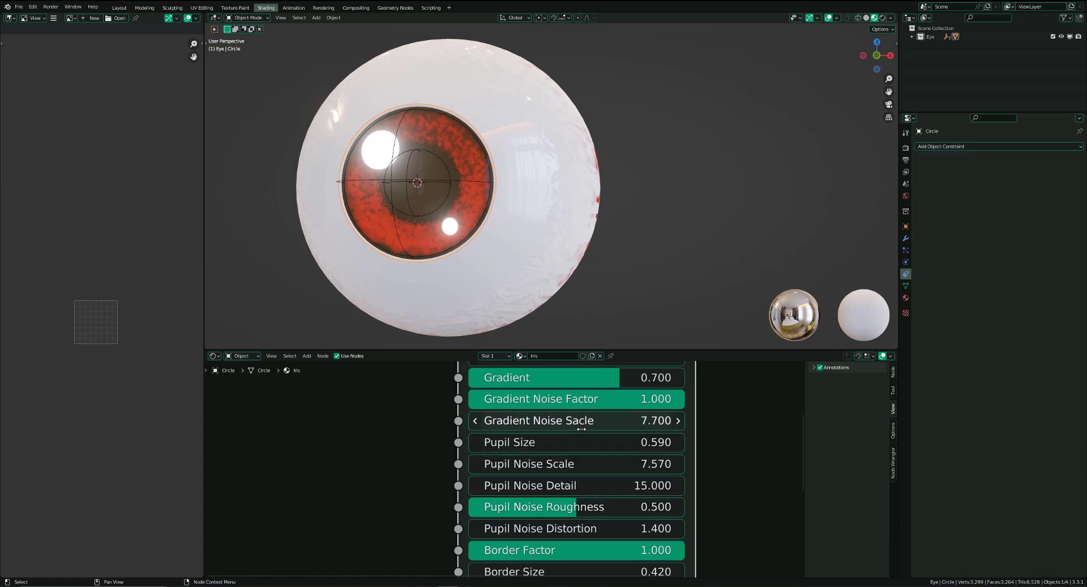
Try lowering the Gradient Noise Sacle of the iris shader to 6.760
shift+drag(582, 442, 538, 423)
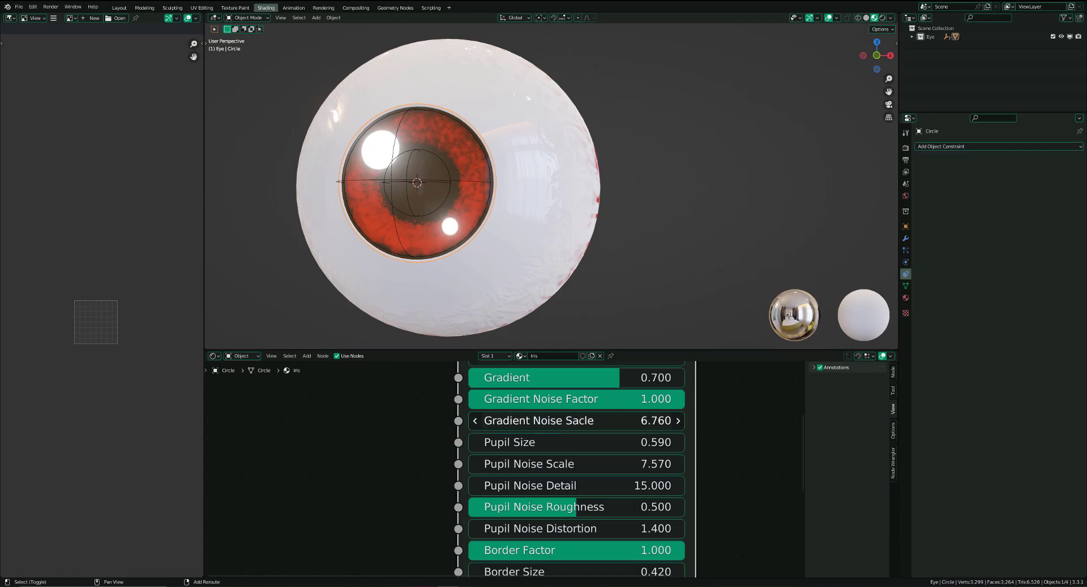
shift+drag(674, 423, 534, 422)
Set the iris shader's Pupil Noise Scale to 3.070
drag(534, 464, 541, 465)
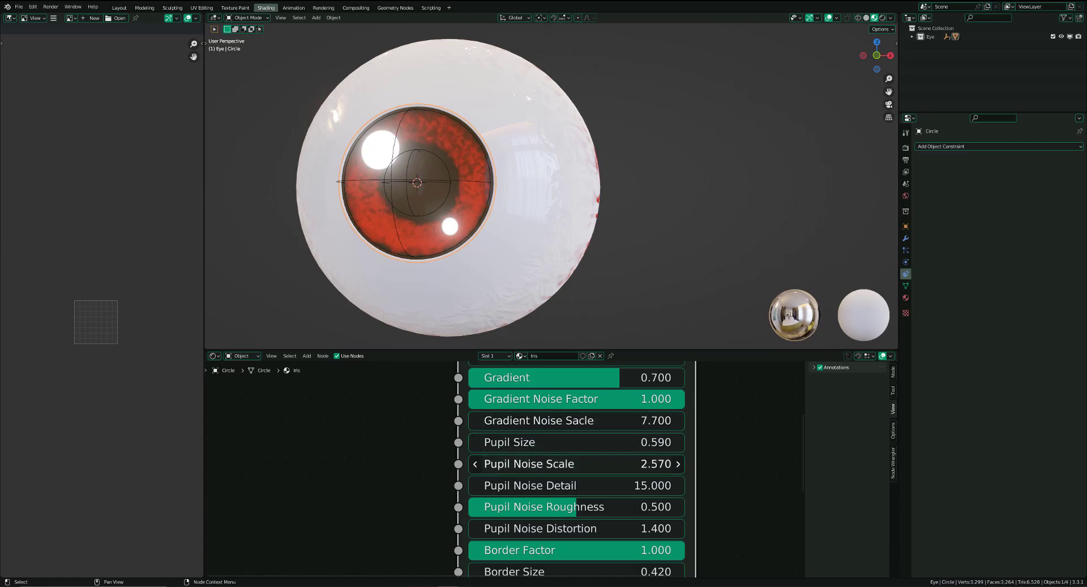
scroll(447, 238, up, 1)
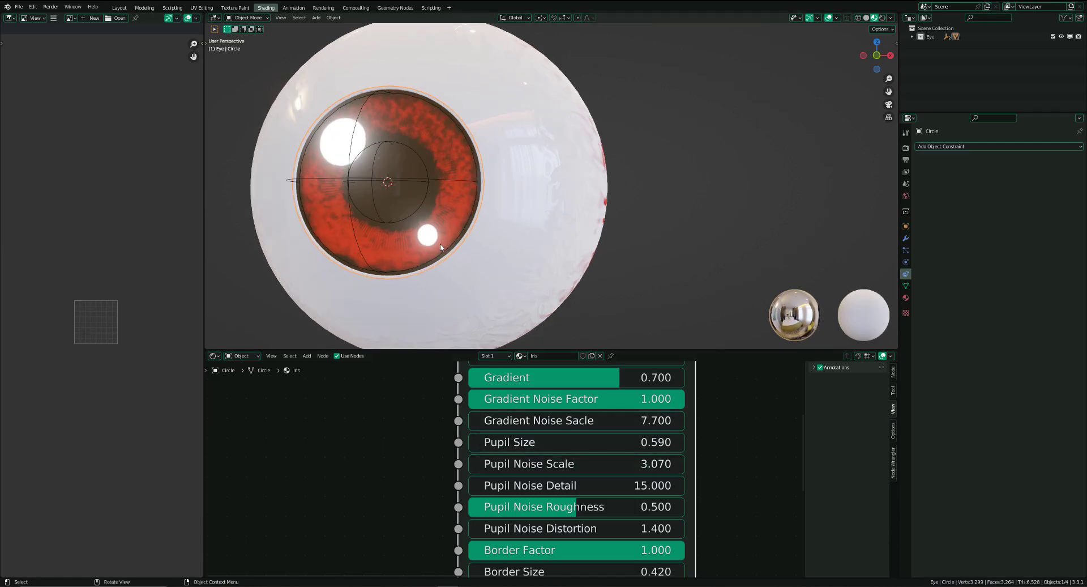
Set the iris shader's Color to a golden yellow with a hue of about 0.108 and saturation of about 0.908
shift+middle_drag(447, 238, 526, 238)
mouse_move(526, 238)
middle_down()
mouse_move(542, 238)
mouse_move(511, 242)
middle_up()
middle_drag(539, 383, 529, 478)
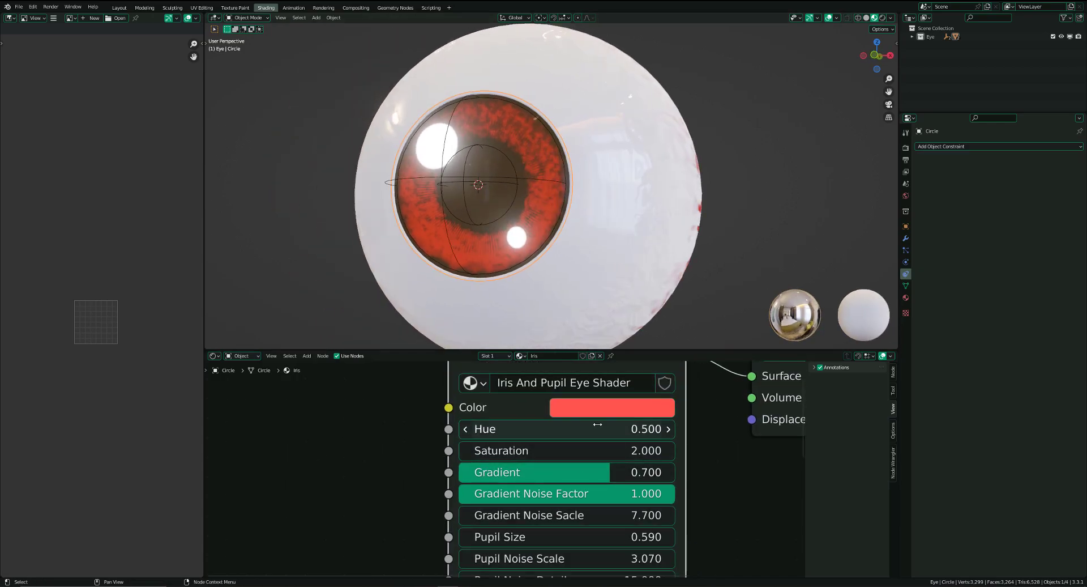
click(602, 403)
drag(628, 242, 587, 234)
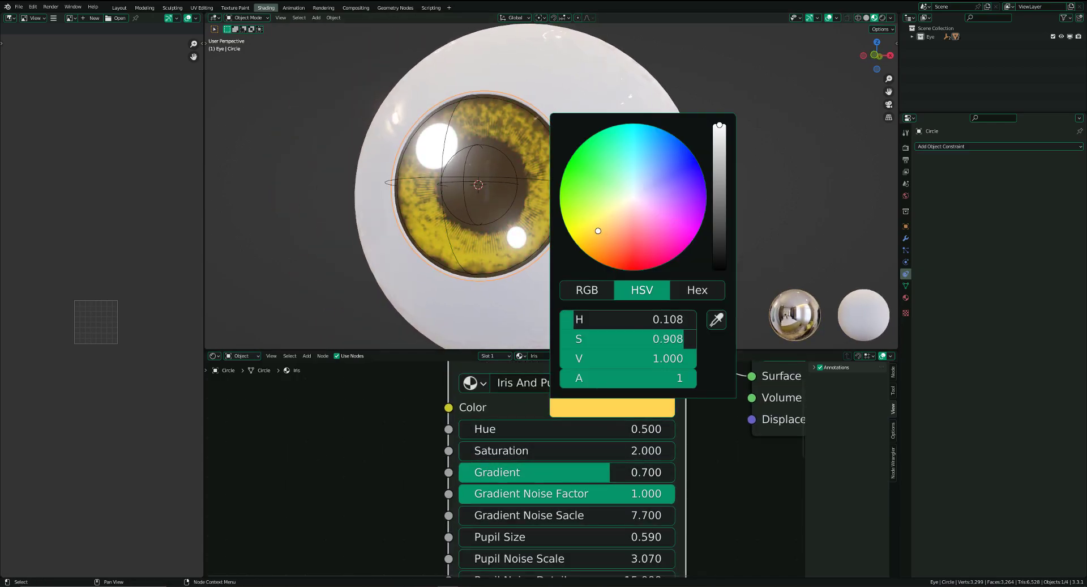
Try a lower Border Factor, restore it to 1.000, and set the Border Size to 0.450
middle_drag(318, 230, 432, 233)
scroll(432, 233, down, 1)
scroll(504, 480, down, 1)
scroll(539, 490, up, 1)
middle_drag(526, 558, 490, 416)
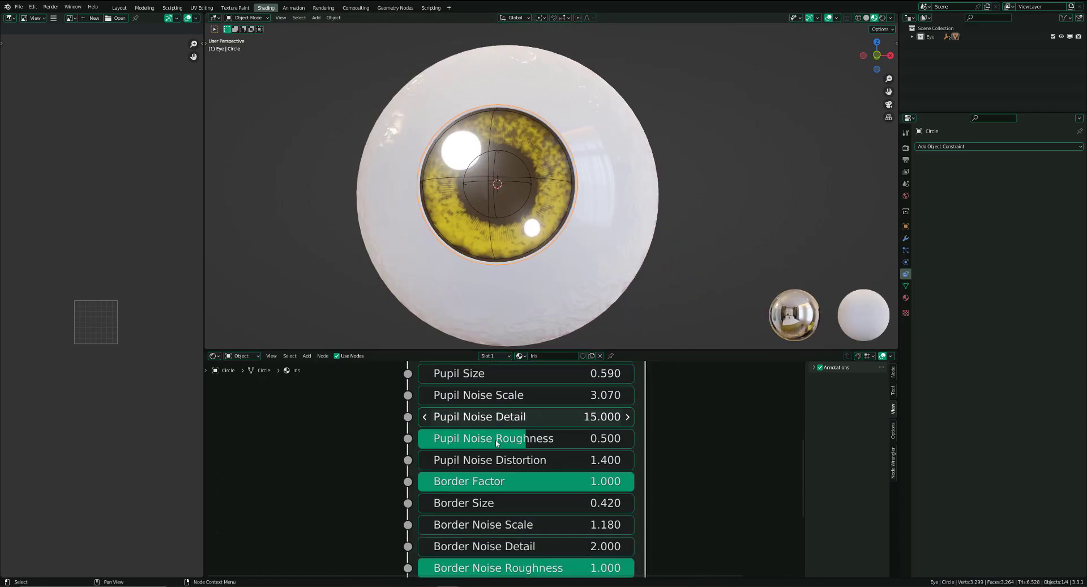
drag(569, 487, 354, 479)
drag(431, 481, 537, 503)
Set the Border Noise Scale to 4.600 and the Border Noise Distortion to 6.320, keeping Border Noise Roughness at 1.000
middle_drag(528, 526, 518, 489)
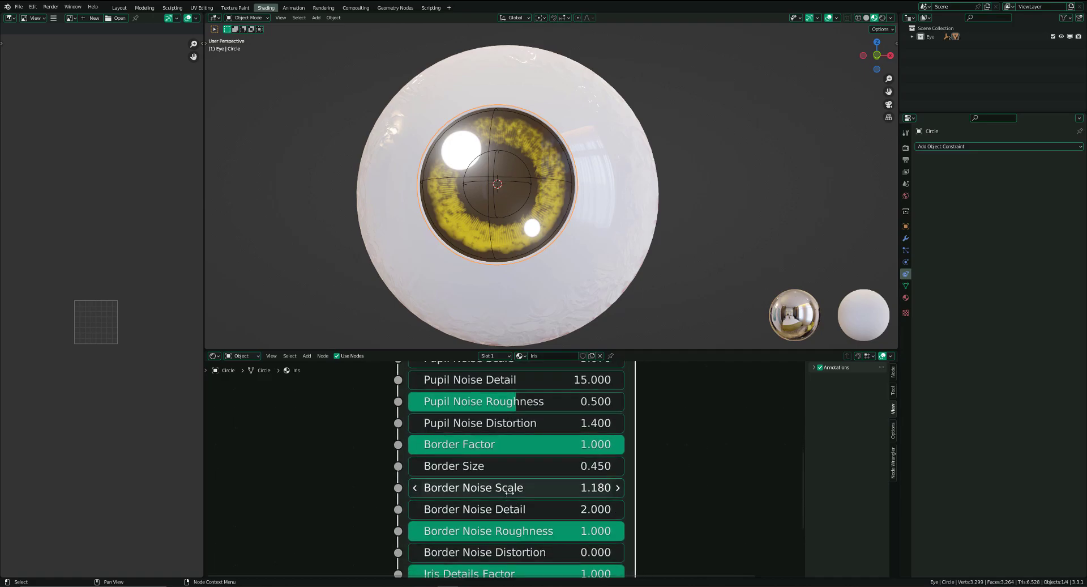
drag(513, 488, 516, 509)
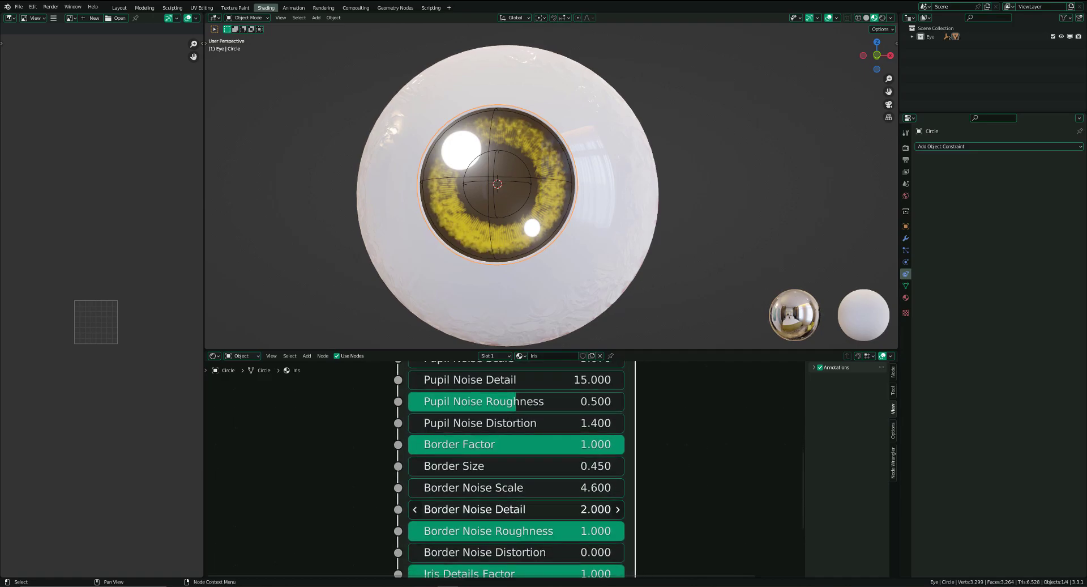
drag(566, 535, 510, 553)
drag(601, 530, 623, 531)
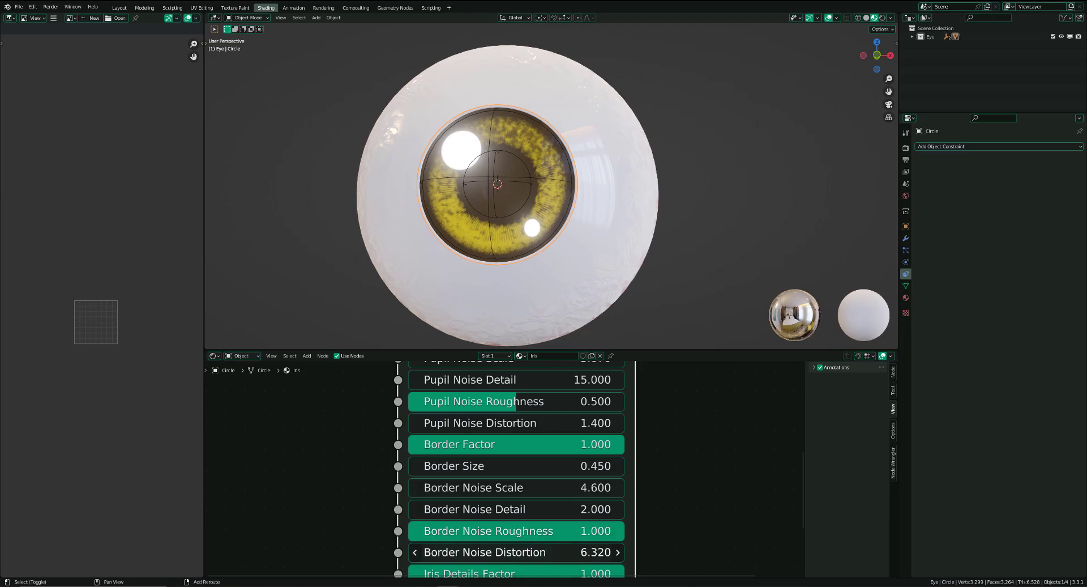
Try other values for the Iris Details Factor and Iris Details Position while checking the iris up close
middle_drag(530, 574, 511, 448)
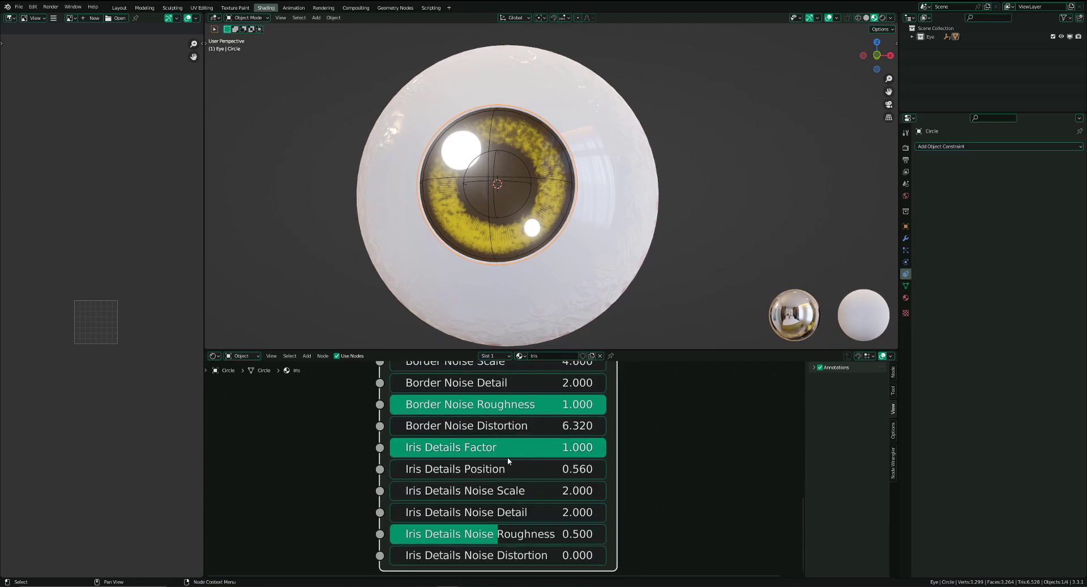
drag(507, 450, 601, 450)
mouse_move(458, 471)
mouse_down()
mouse_move(481, 470)
mouse_move(458, 471)
mouse_up()
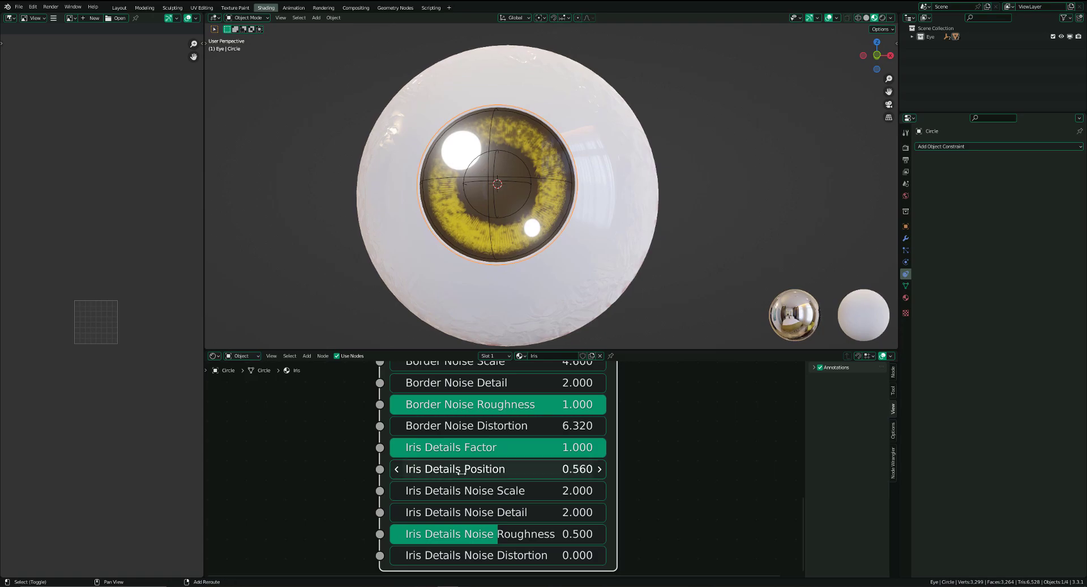
scroll(563, 244, up, 2)
middle_drag(569, 243, 547, 233)
scroll(549, 255, up, 1)
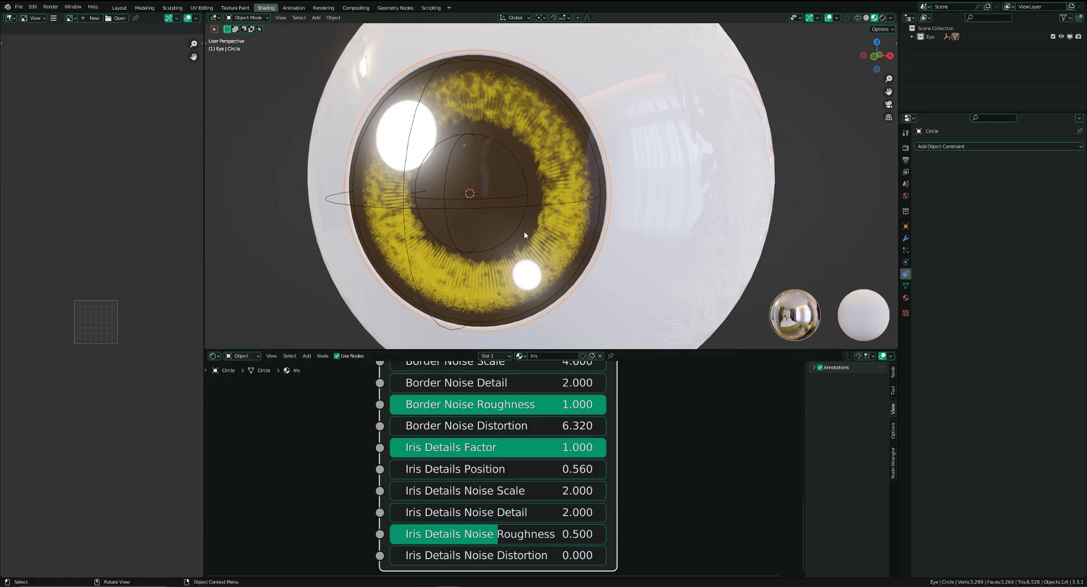
Examine the nodes inside the Iris And Pupil Eye Shader group, including the iris line nodes and image texture, and leave the group
scroll(539, 457, down, 4)
key(Tab)
scroll(541, 459, down, 5)
middle_drag(541, 458, 478, 378)
scroll(527, 503, down, 3)
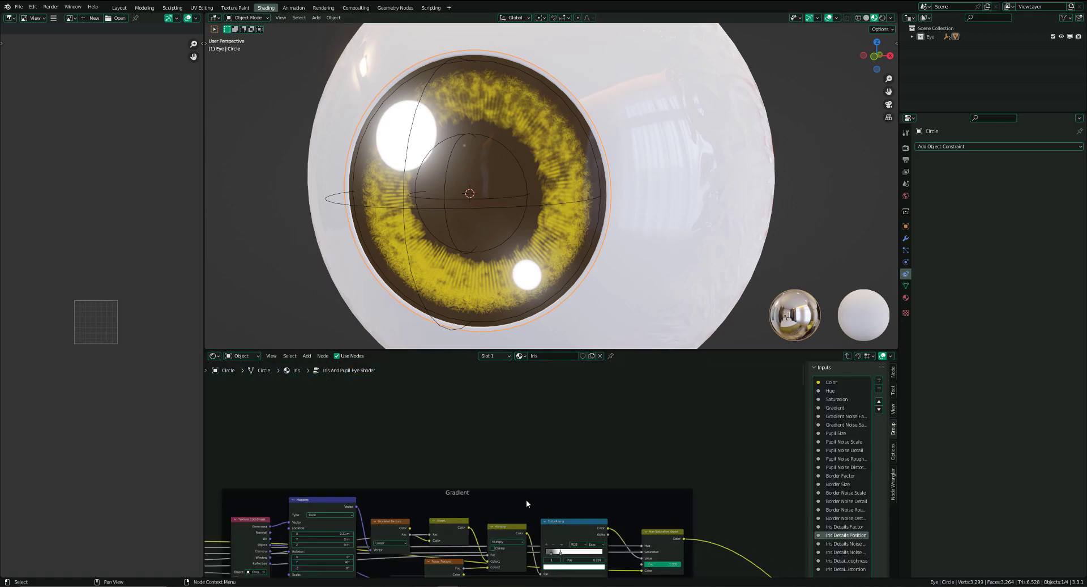
scroll(526, 503, down, 1)
middle_drag(541, 530, 584, 462)
scroll(584, 462, up, 3)
middle_drag(498, 552, 582, 398)
scroll(553, 491, up, 3)
scroll(552, 492, down, 4)
middle_drag(590, 571, 587, 479)
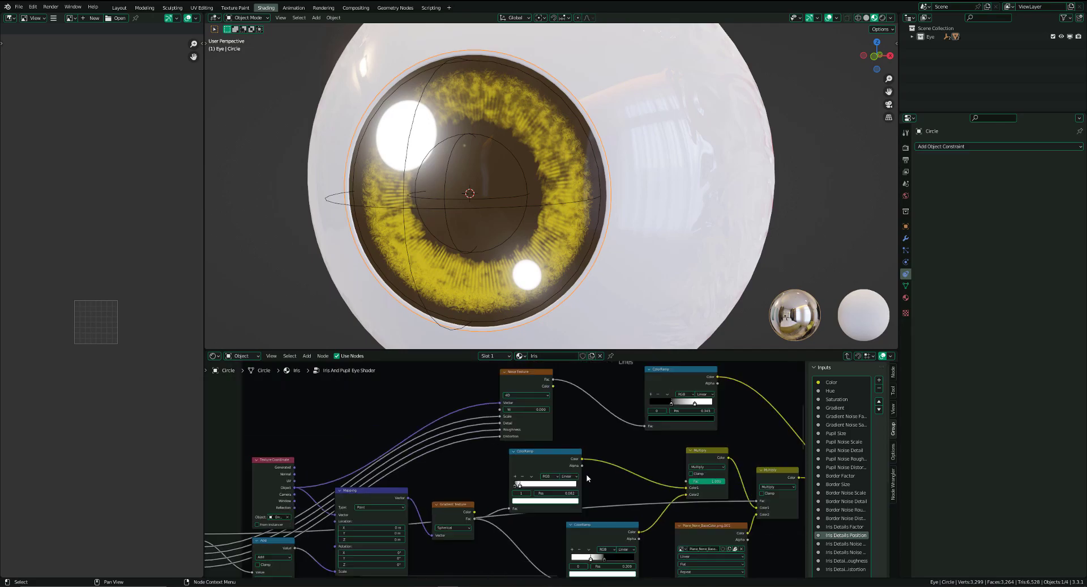
shift+scroll(588, 478, down, 5)
scroll(511, 439, up, 3)
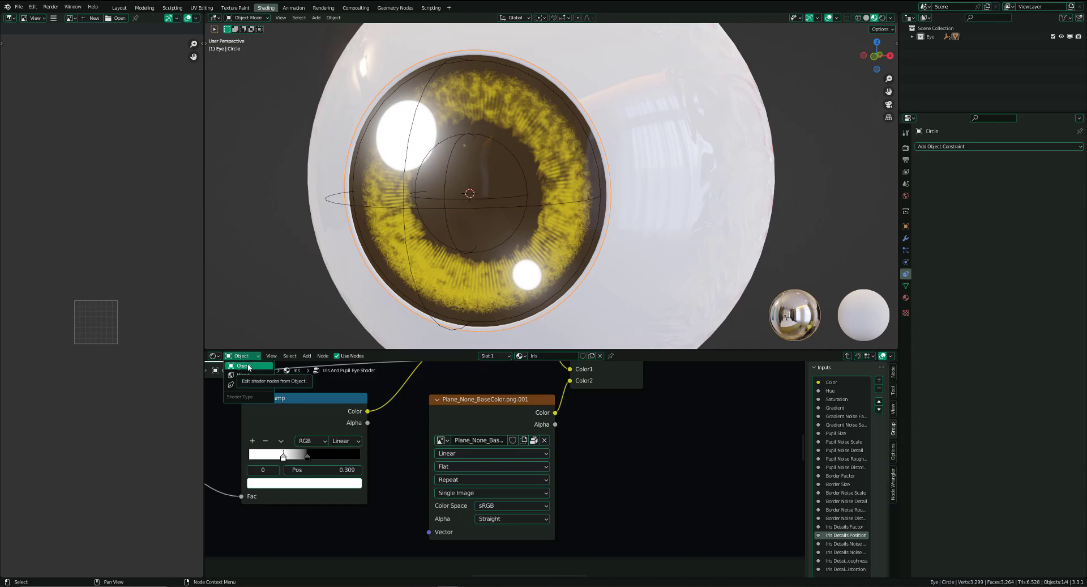
click(248, 366)
key(Tab)
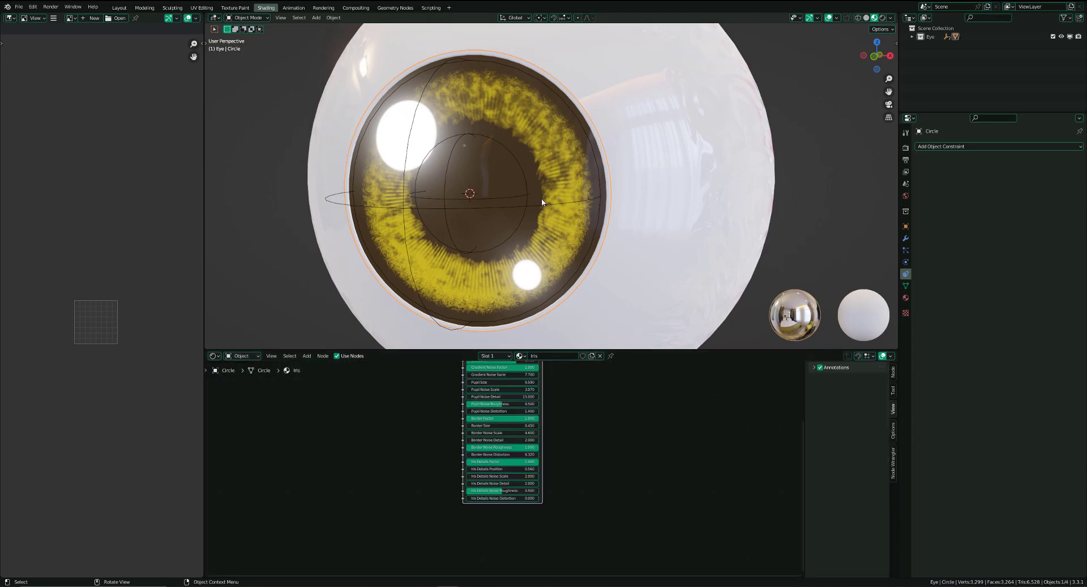
Raise the Iris Details Noise Scale and Noise Distortion and lower the Iris Details Noise Roughness, undoing the last unwanted adjustment
middle_drag(435, 274, 515, 252)
scroll(537, 480, up, 5)
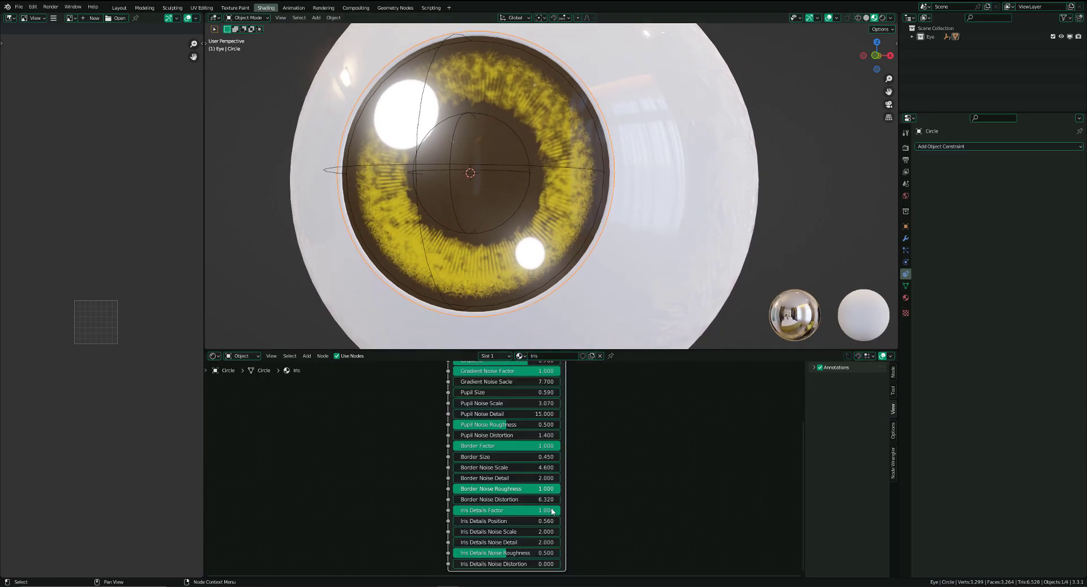
drag(507, 480, 484, 497)
drag(503, 498, 546, 553)
key(ctrl+z)
scroll(456, 272, down, 3)
mouse_move(456, 272)
middle_down()
mouse_move(519, 273)
mouse_move(427, 269)
mouse_move(447, 285)
middle_up()
scroll(428, 270, up, 1)
scroll(448, 285, up, 1)
scroll(509, 470, down, 5)
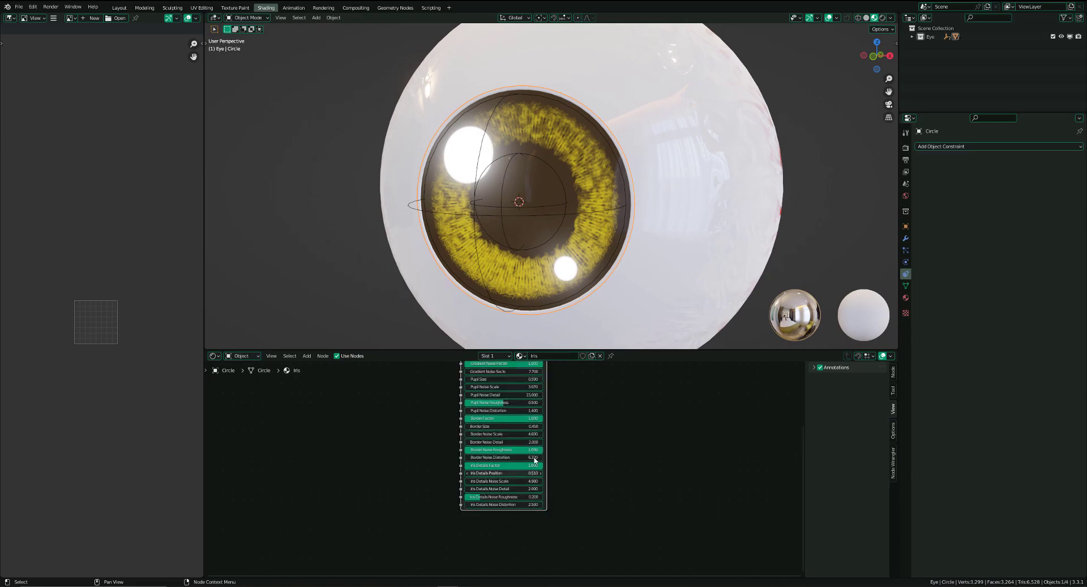
Switch the shader editor from the Iris material to the Cornea material slot of the eye object
scroll(535, 460, down, 1)
middle_drag(536, 449, 540, 488)
middle_drag(544, 397, 546, 474)
scroll(546, 474, up, 2)
scroll(534, 285, down, 1)
middle_drag(534, 286, 540, 277)
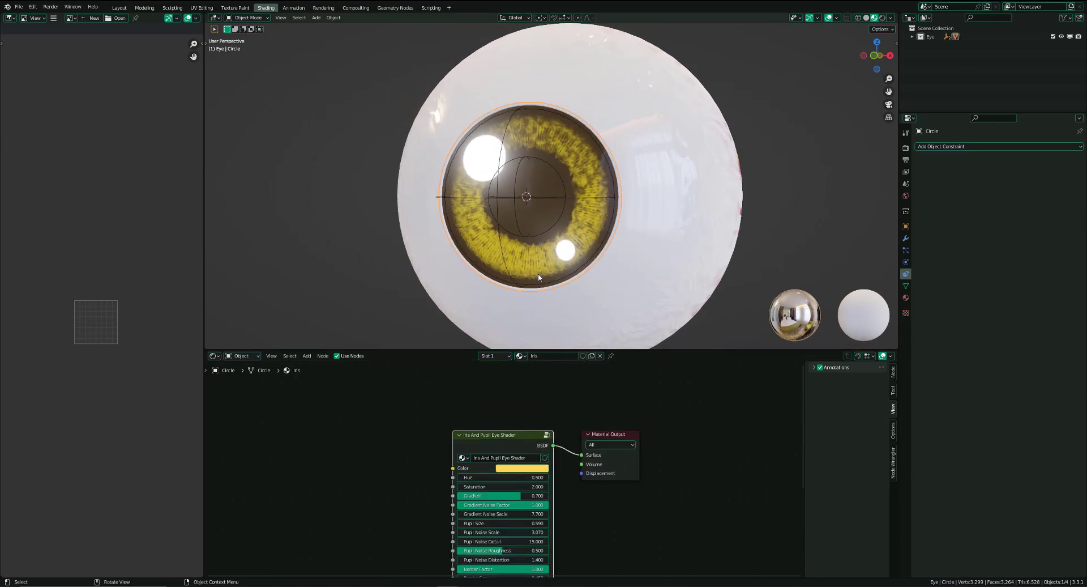
middle_drag(603, 203, 562, 248)
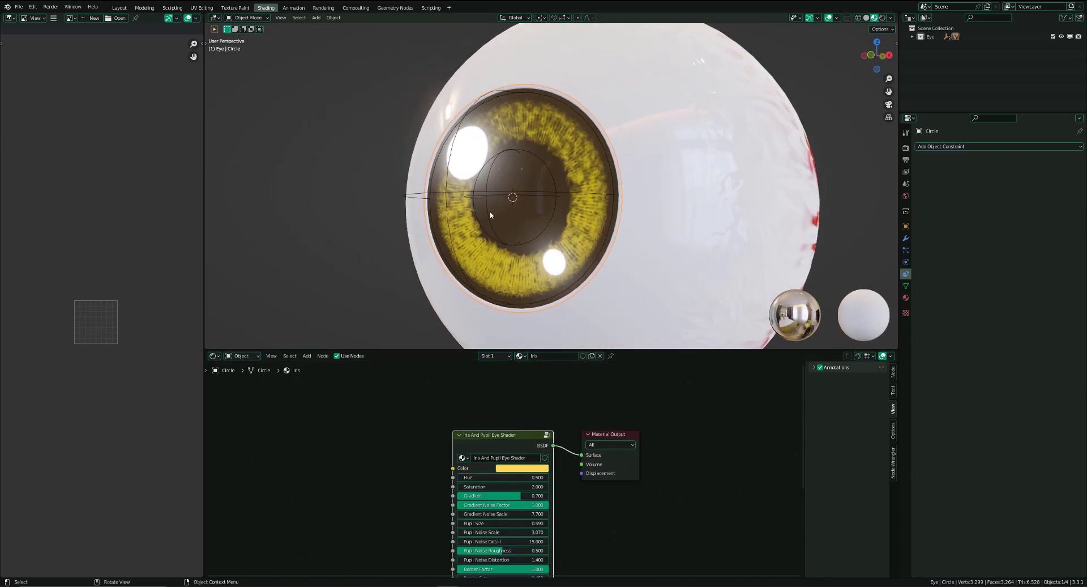
click(502, 356)
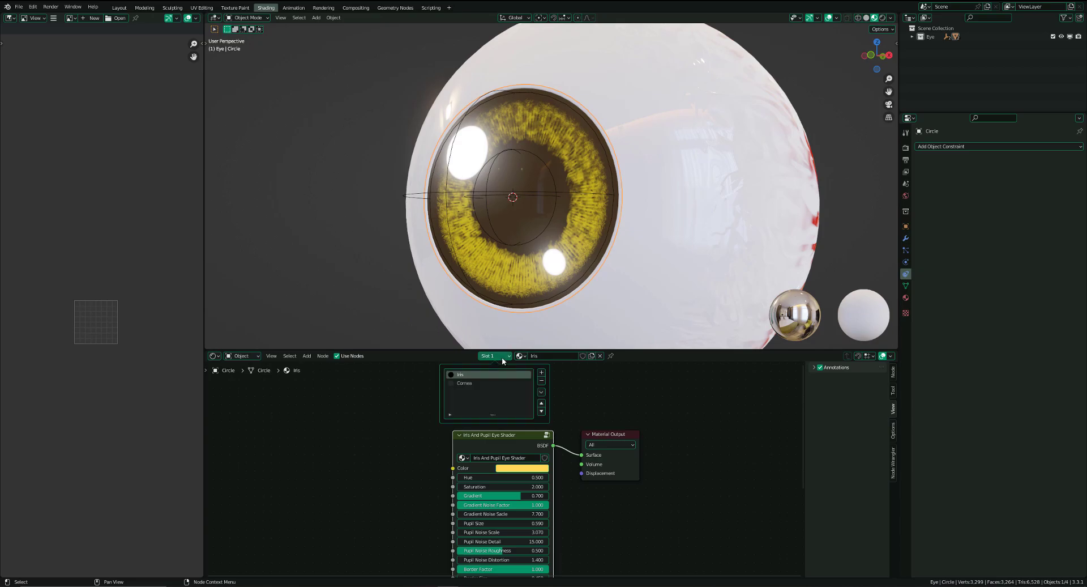
click(464, 384)
scroll(503, 514, up, 4)
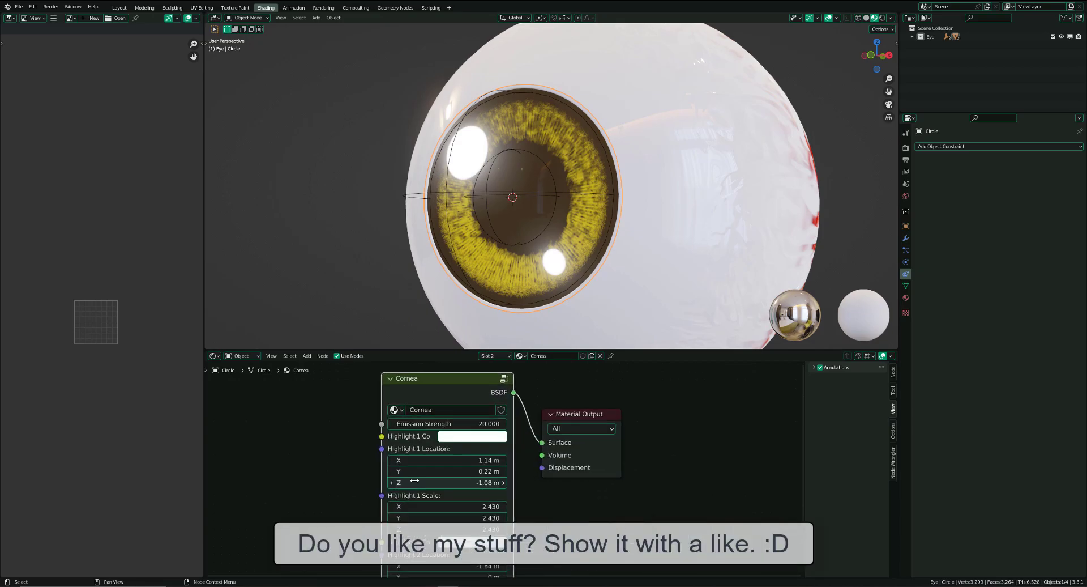
Set the Cornea shader's Highlight 1 Color to blue
click(476, 452)
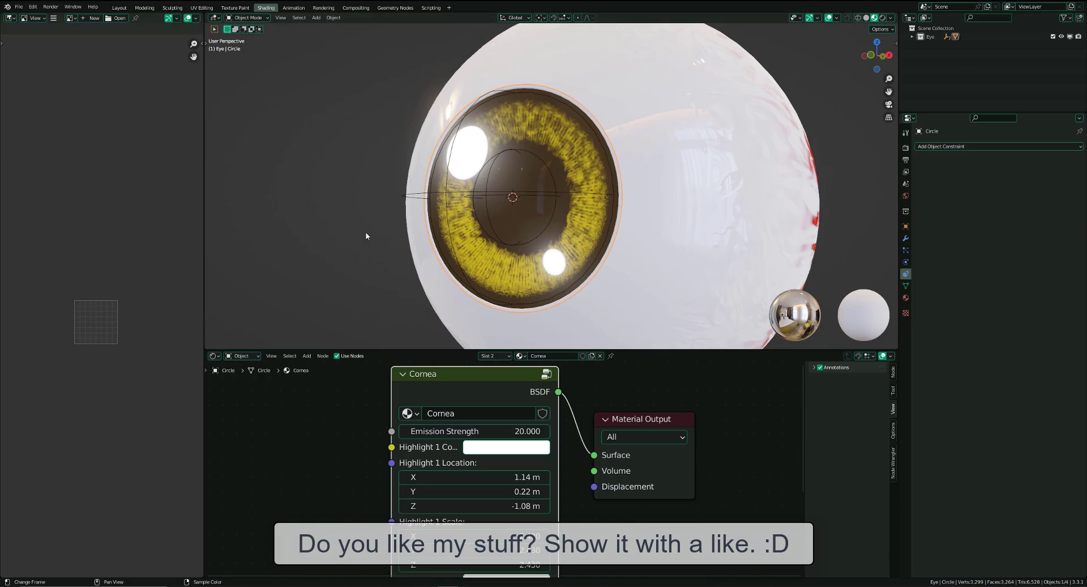
middle_drag(367, 236, 326, 217)
click(522, 451)
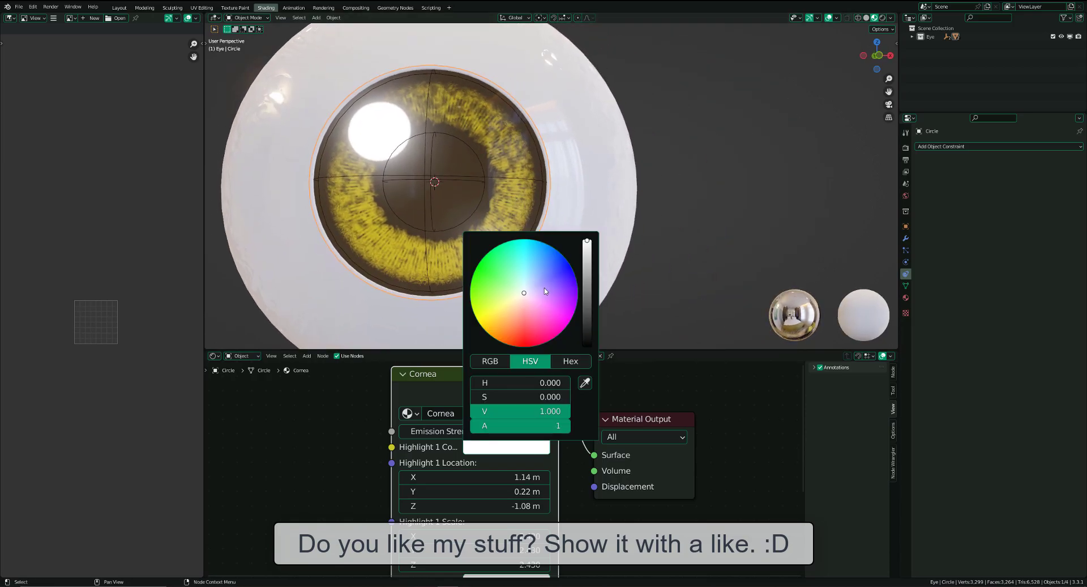
drag(523, 293, 570, 266)
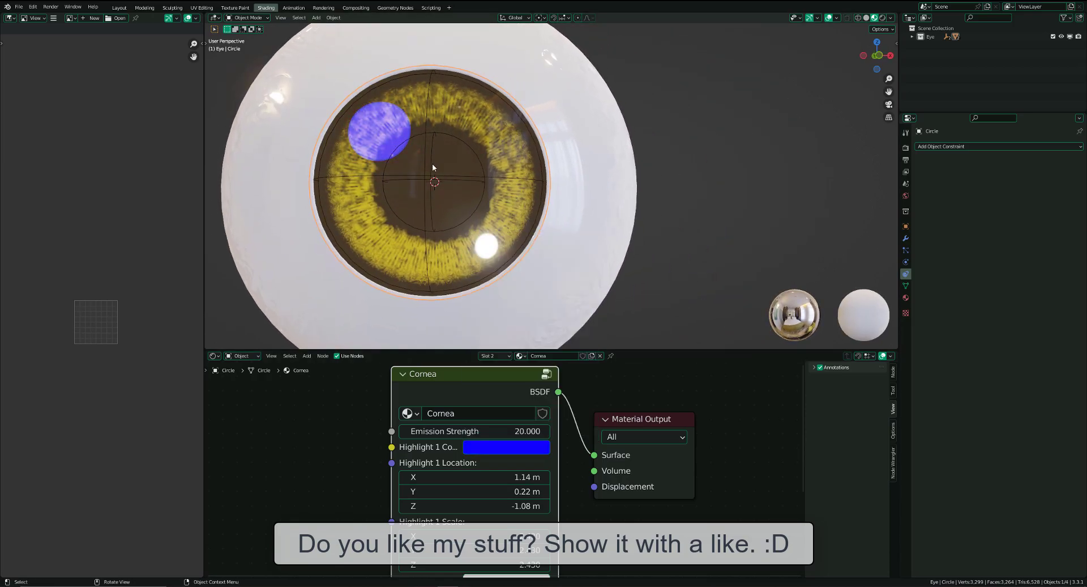
Set the Cornea shader's Highlight 2 Color to red
scroll(433, 163, down, 1)
shift+middle_drag(540, 214, 513, 224)
middle_drag(554, 460, 572, 411)
click(543, 536)
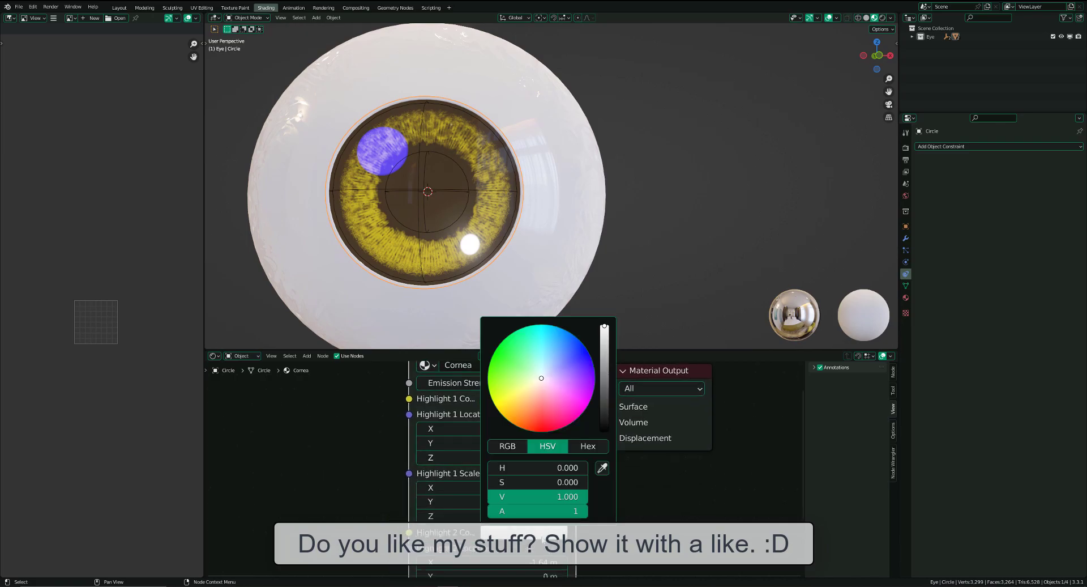
mouse_move(526, 396)
mouse_down()
mouse_move(513, 391)
mouse_move(543, 400)
mouse_move(545, 423)
mouse_up()
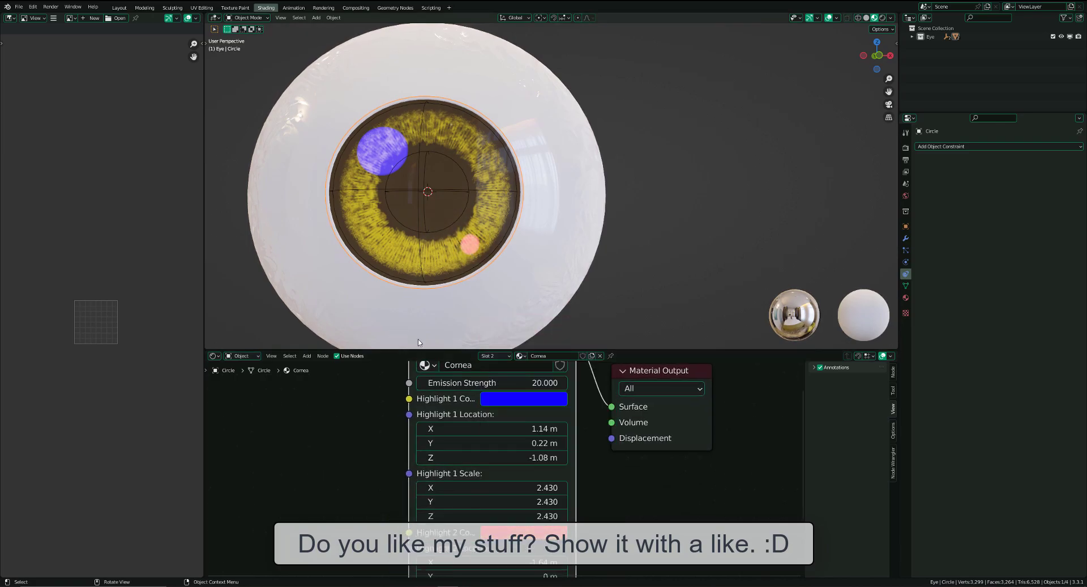
Try different Highlight 2 Location and Highlight 2 Scale values on the Cornea shader, reverting each change
scroll(512, 515, down, 3)
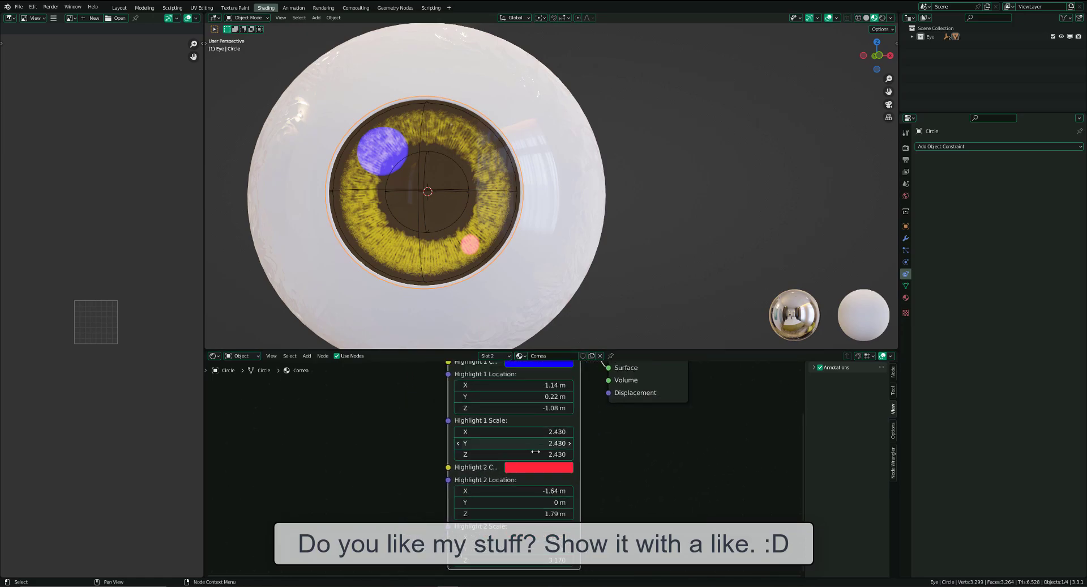
mouse_move(512, 491)
mouse_down()
mouse_move(479, 491)
mouse_move(541, 510)
mouse_move(470, 511)
mouse_move(529, 502)
mouse_move(506, 502)
mouse_up()
key(ctrl+z)
key(ctrl+z)
right_click(506, 502)
shift+drag(511, 538, 480, 557)
right_click(504, 538)
right_click(502, 548)
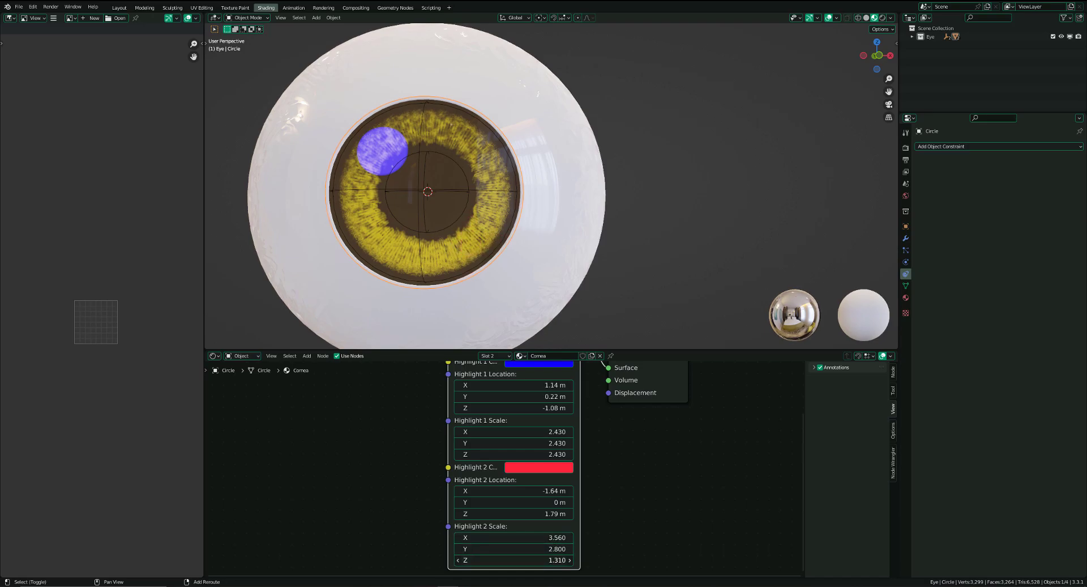
right_click(481, 557)
Try shifting the Highlight 1 Location on the Cornea shader, cancelling each change
scroll(476, 479, down, 3)
middle_drag(484, 415, 497, 456)
scroll(498, 457, up, 3)
mouse_move(497, 452)
shift+mouse_down()
mouse_move(509, 451)
mouse_move(494, 464)
mouse_move(505, 464)
shift+mouse_up()
right_click(498, 452)
right_click(494, 463)
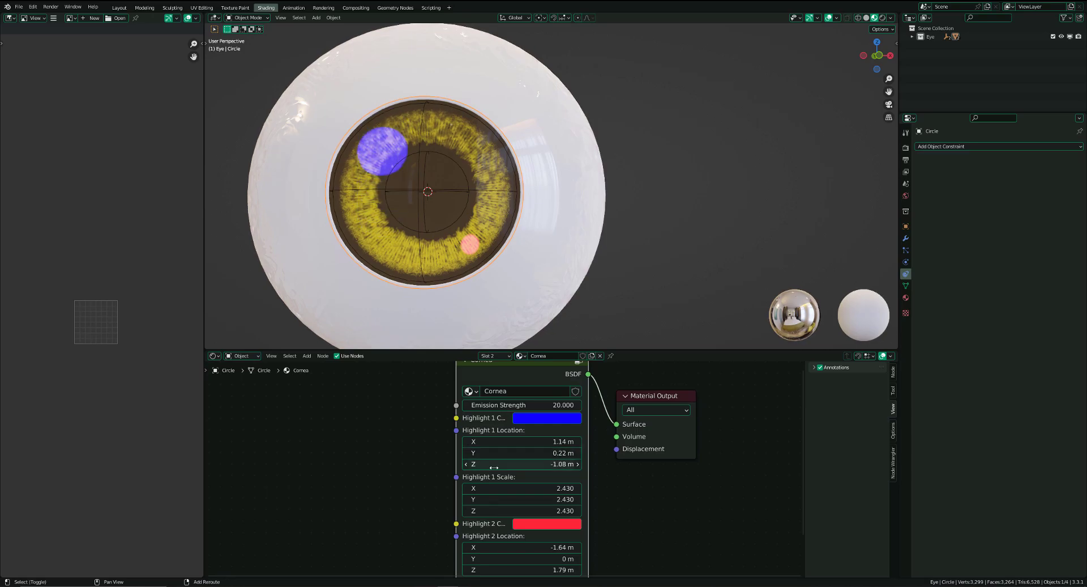
Enlarge the 3D viewport by shrinking the shader editor, with the whole eyeball in view
scroll(417, 290, down, 3)
middle_drag(416, 290, 481, 286)
drag(462, 355, 462, 397)
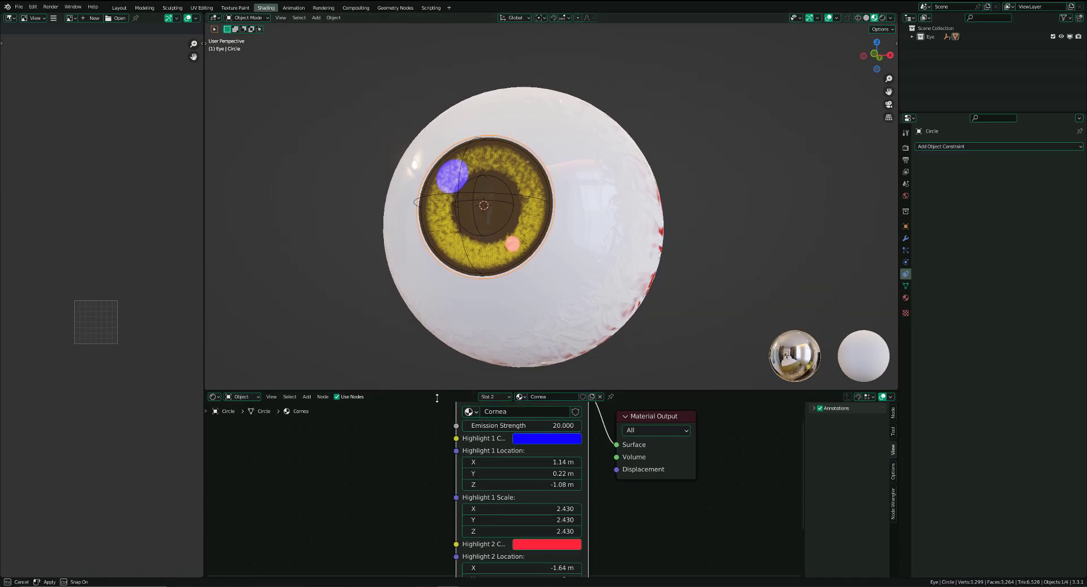
scroll(480, 431, down, 2)
scroll(478, 430, up, 2)
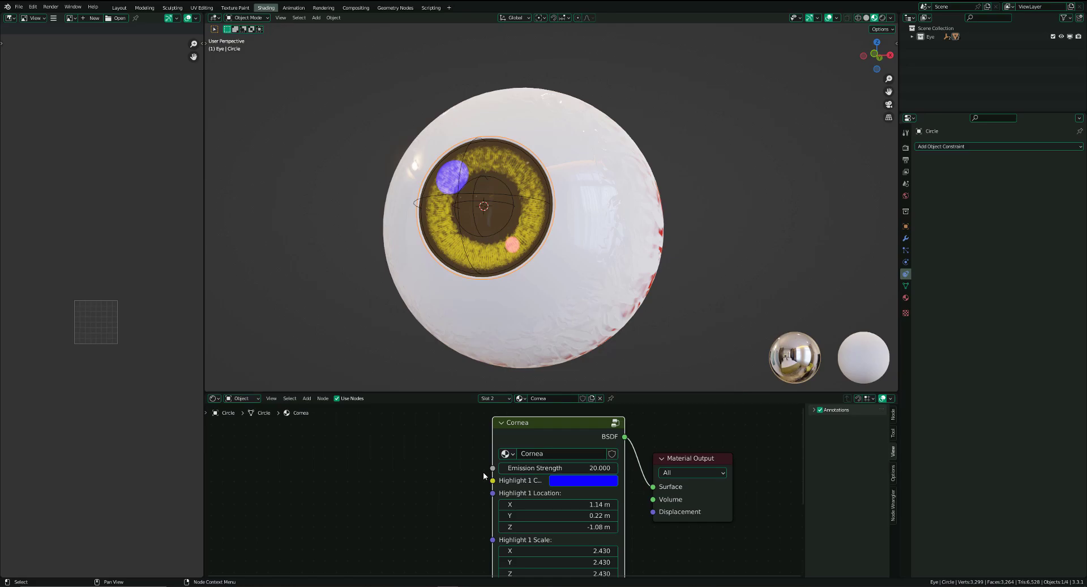
scroll(481, 475, down, 3)
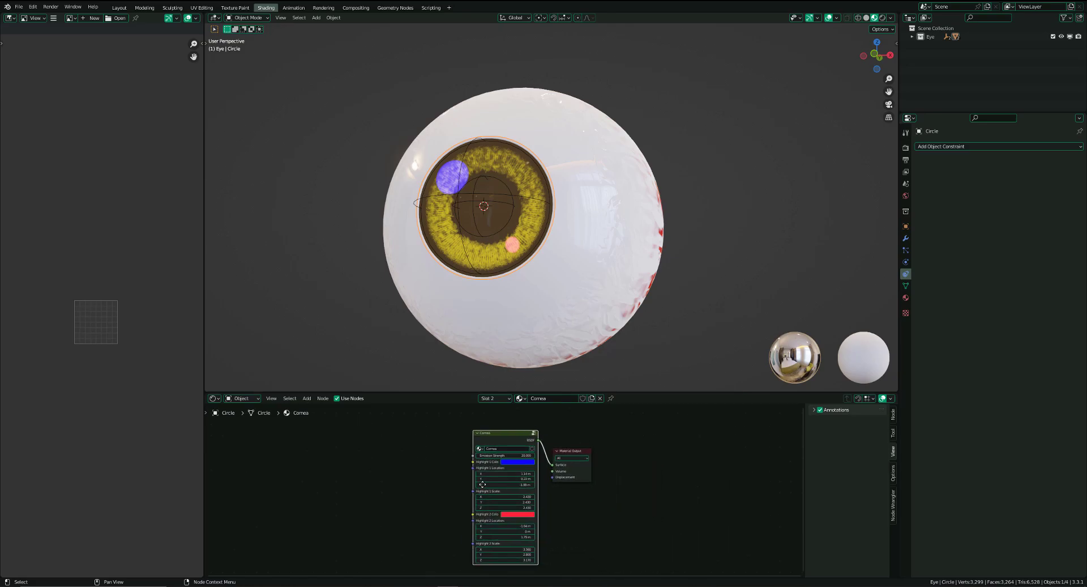
scroll(483, 484, up, 4)
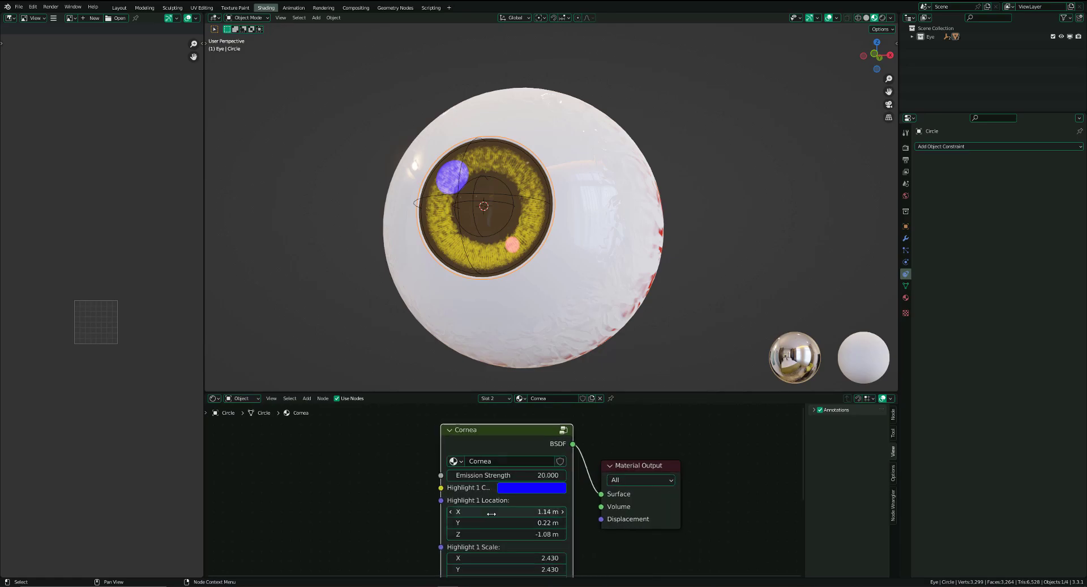
scroll(523, 498, down, 3)
scroll(505, 533, up, 2)
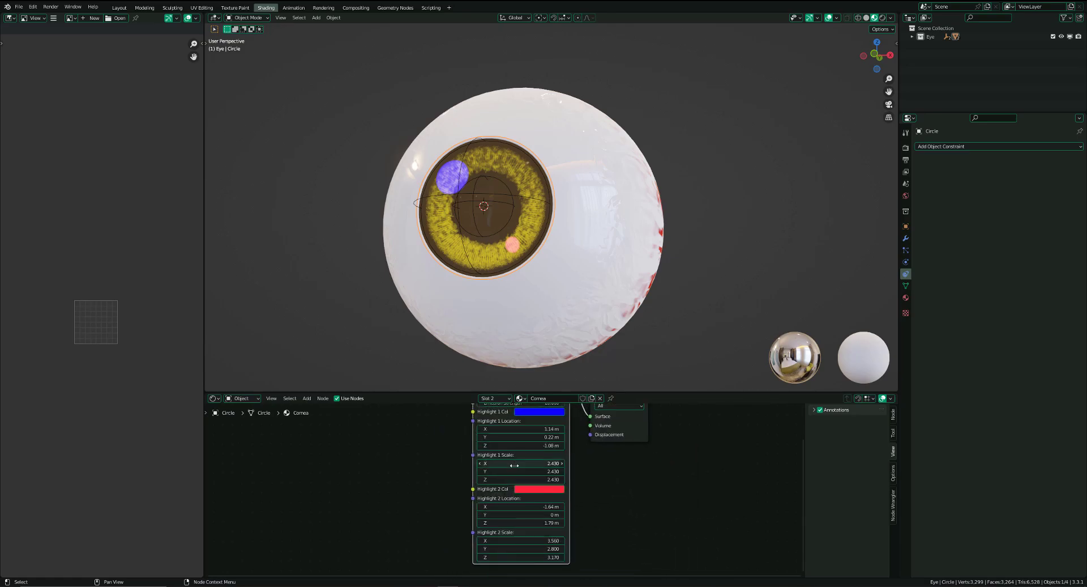
scroll(505, 529, down, 3)
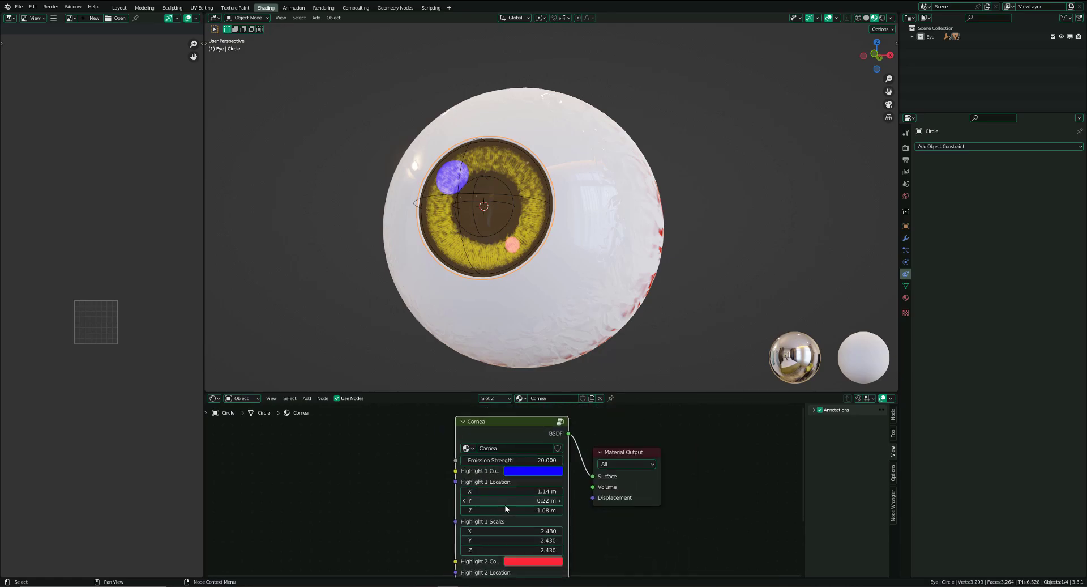
scroll(505, 495, up, 2)
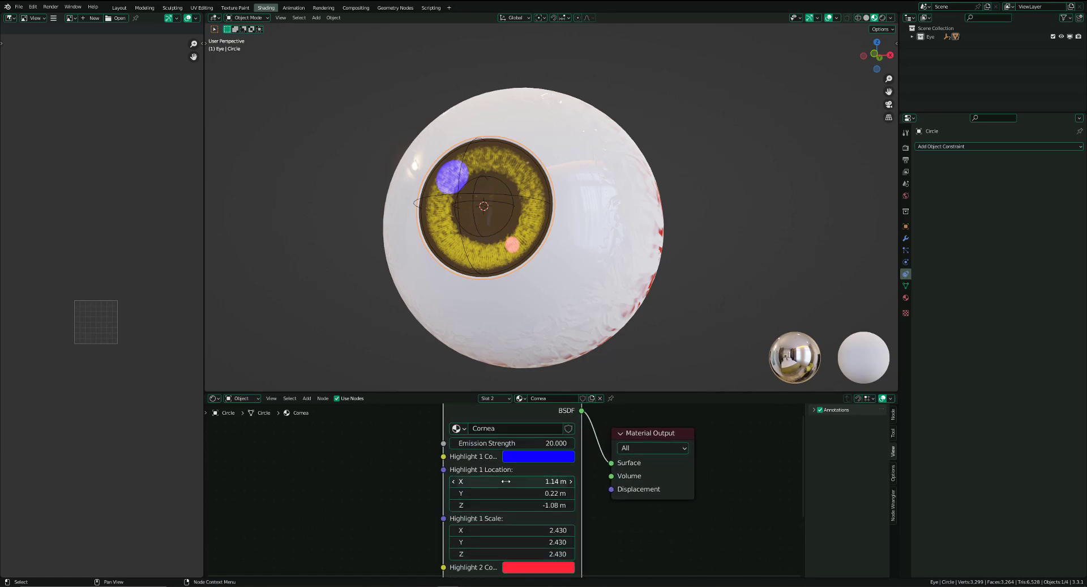
middle_drag(504, 484, 499, 475)
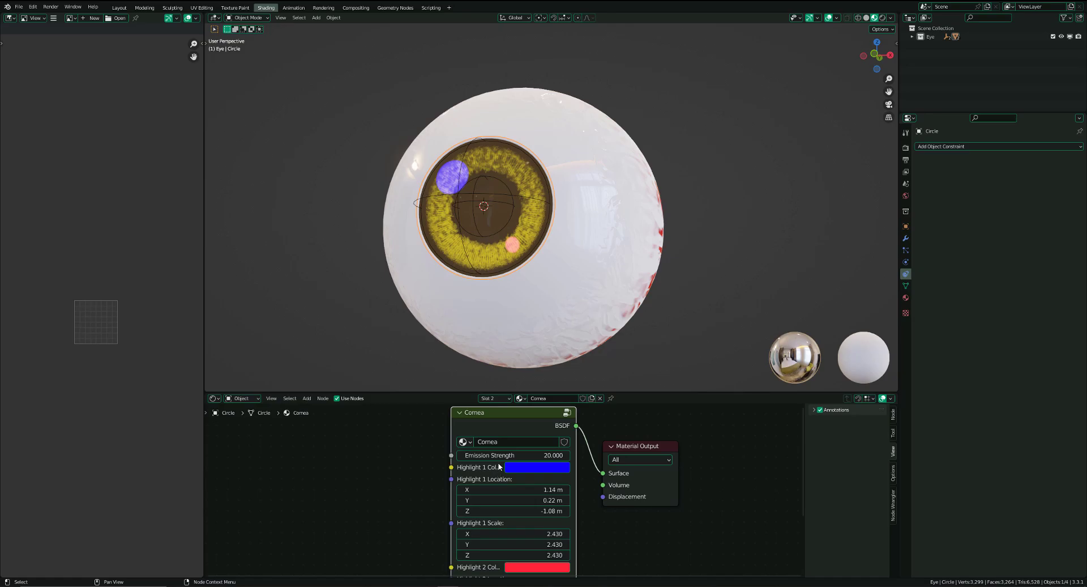
middle_drag(497, 465, 495, 467)
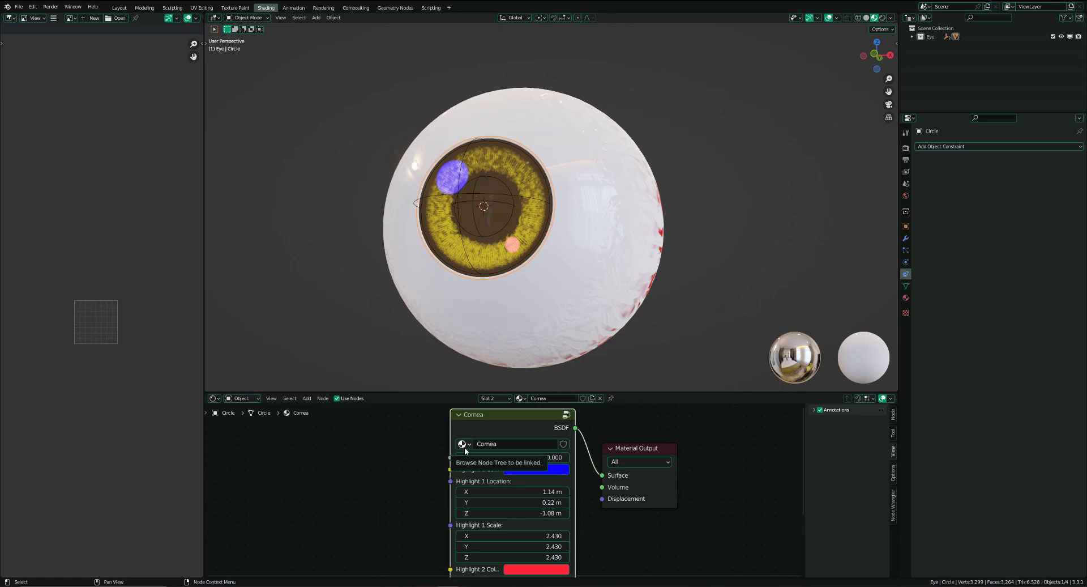
middle_drag(536, 354, 572, 365)
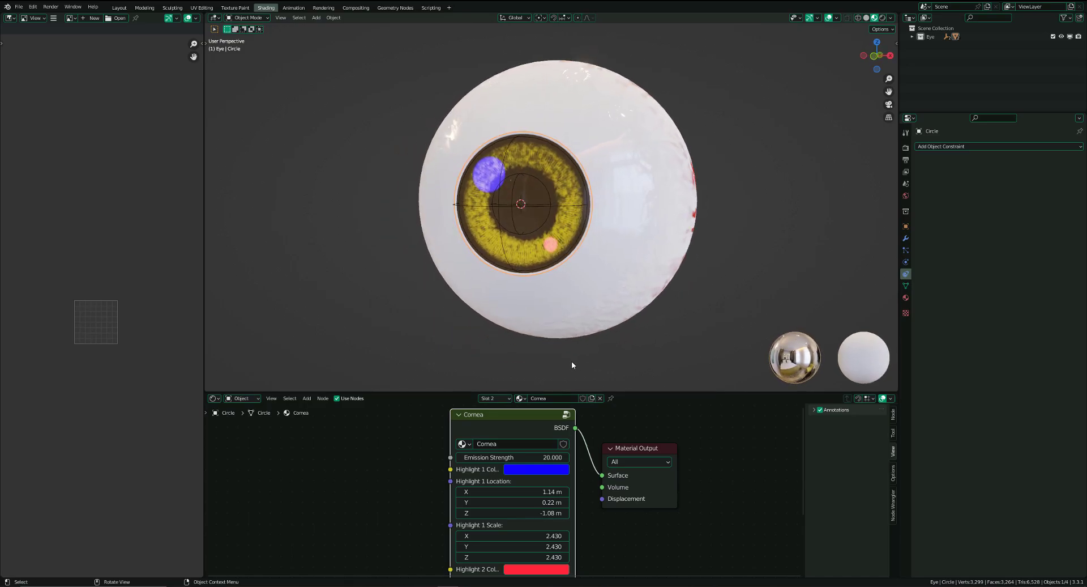